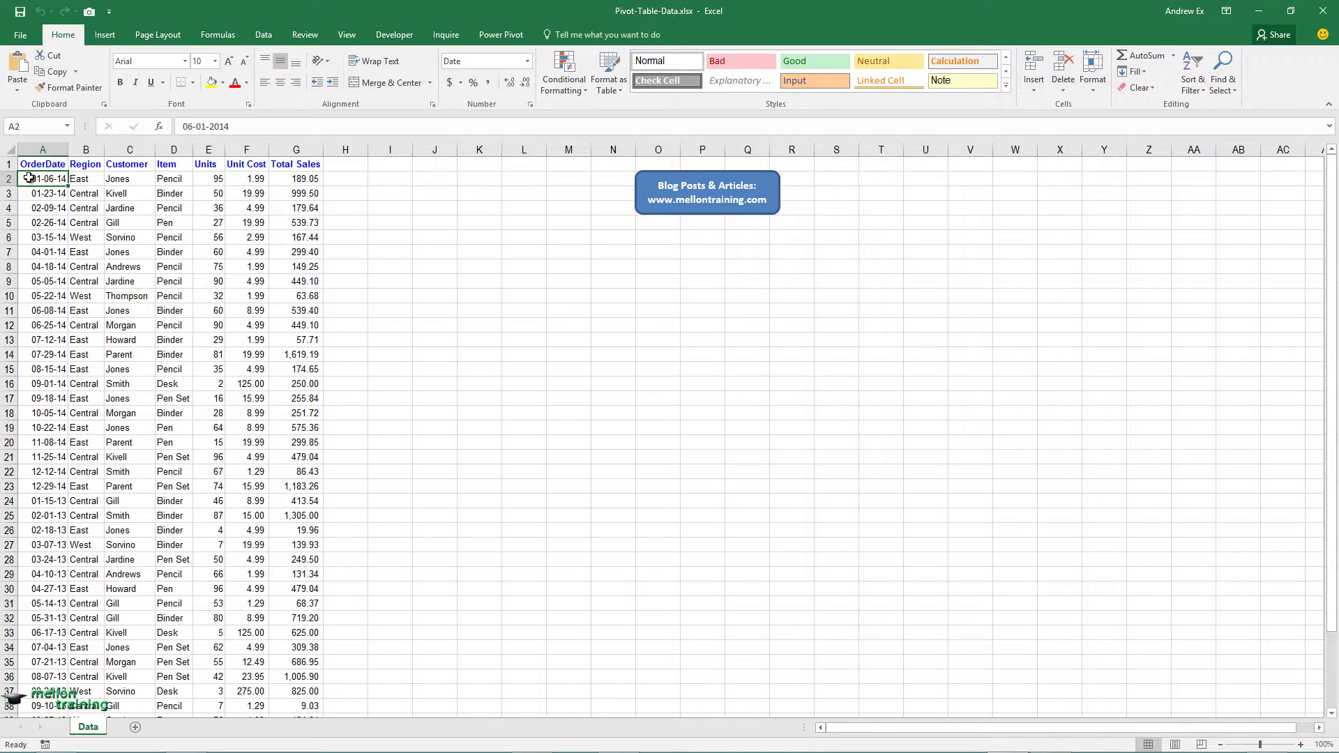
Switch the ribbon to the Insert tab while viewing the sales Data sheet
{"action": "left_click", "coordinate": [108, 40]}
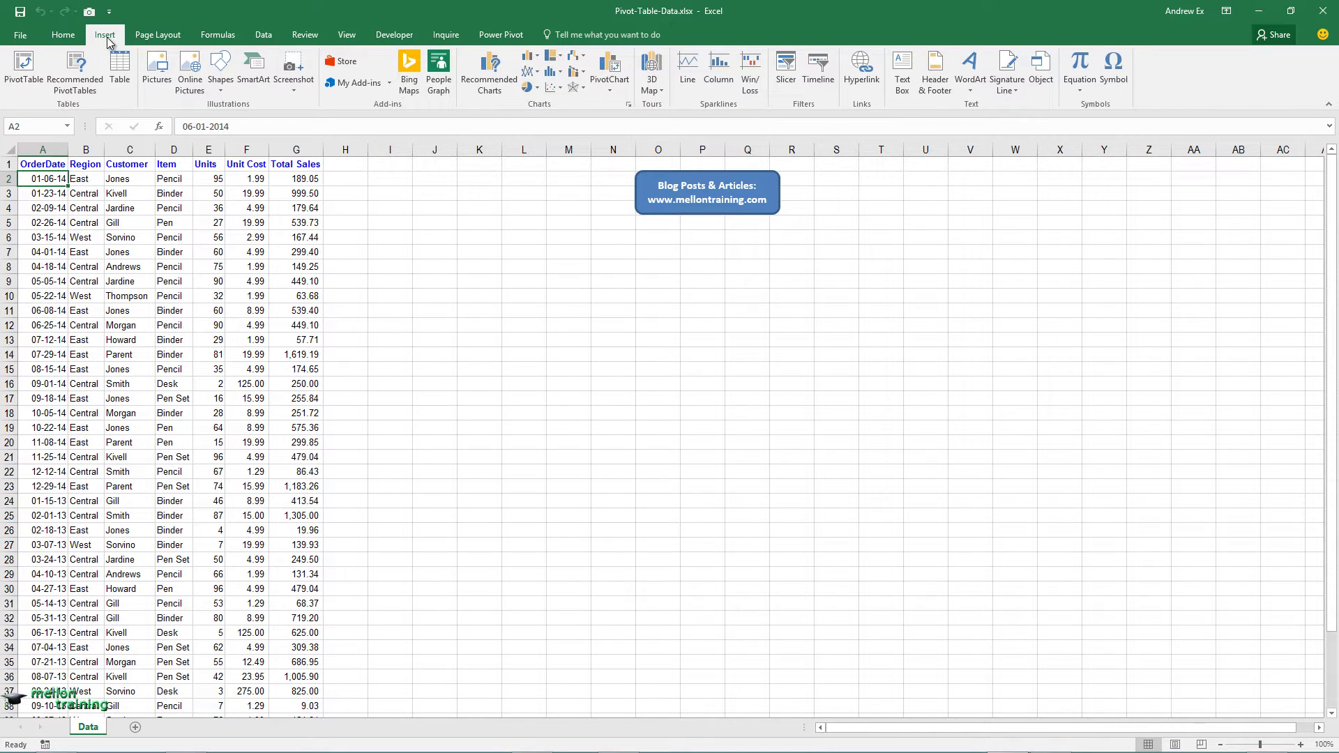
Insert PivotTable1 on a new worksheet from the Data!$A$1:$G$44 range
{"action": "left_click", "coordinate": [28, 80]}
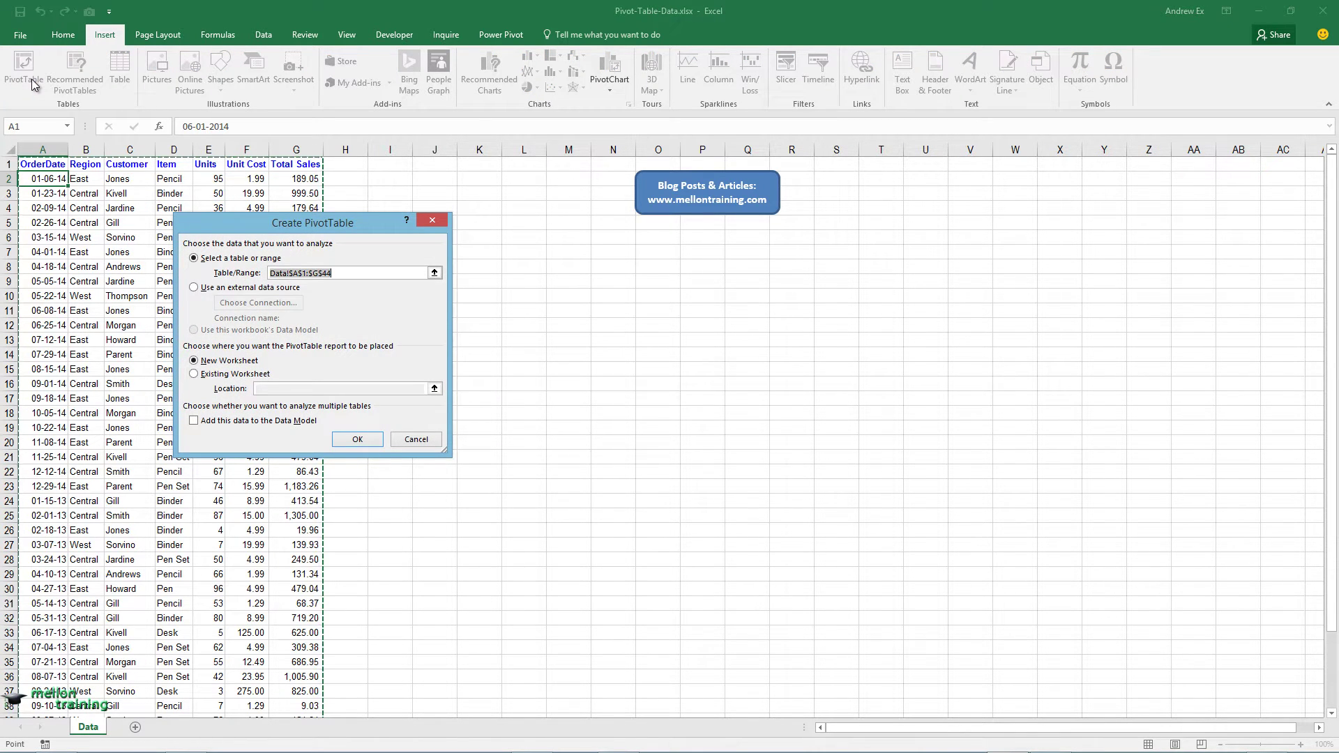
{"action": "scroll", "coordinate": [184, 412], "scroll_direction": "down", "scroll_amount": 6}
{"action": "scroll", "coordinate": [174, 390], "scroll_direction": "up", "scroll_amount": 6}
{"action": "left_click", "coordinate": [355, 439]}
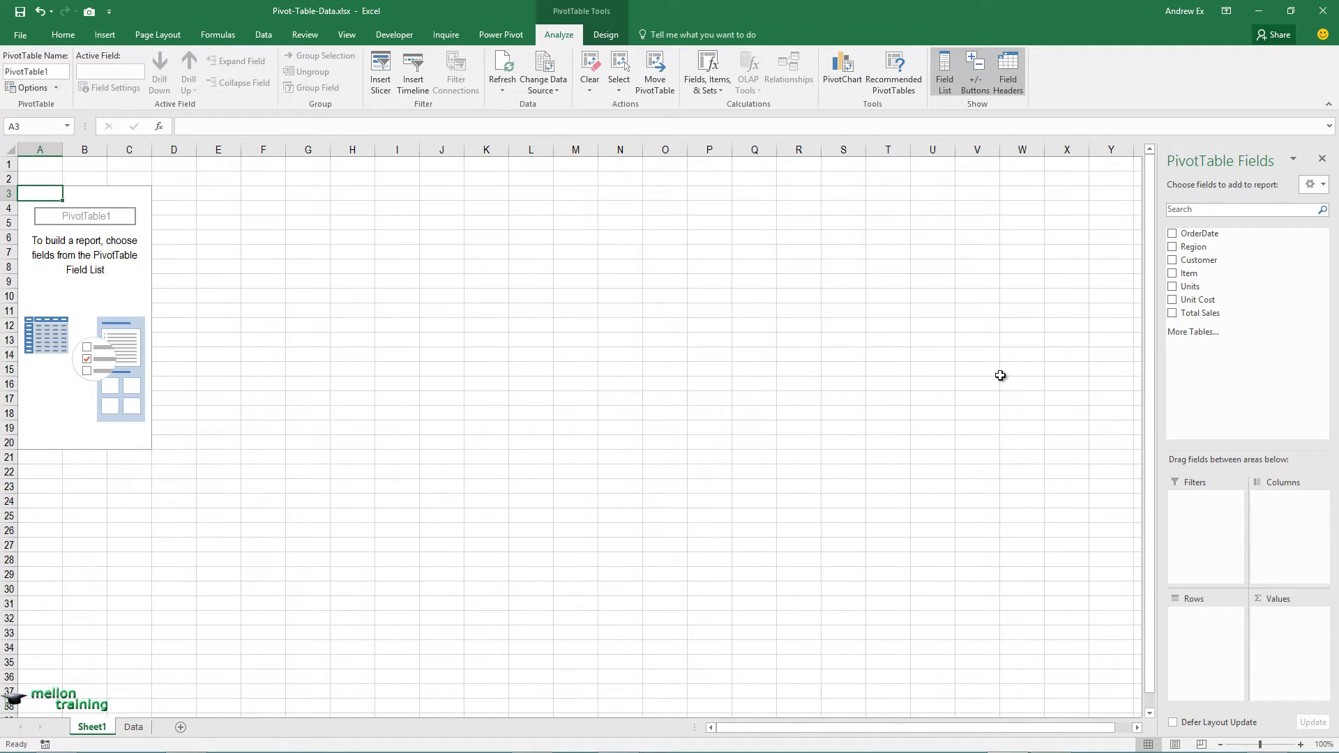
Put Region and Customer in Rows and Sum of Total Sales in Values
{"action": "left_click_drag", "start_coordinate": [1200, 248], "coordinate": [1219, 611]}
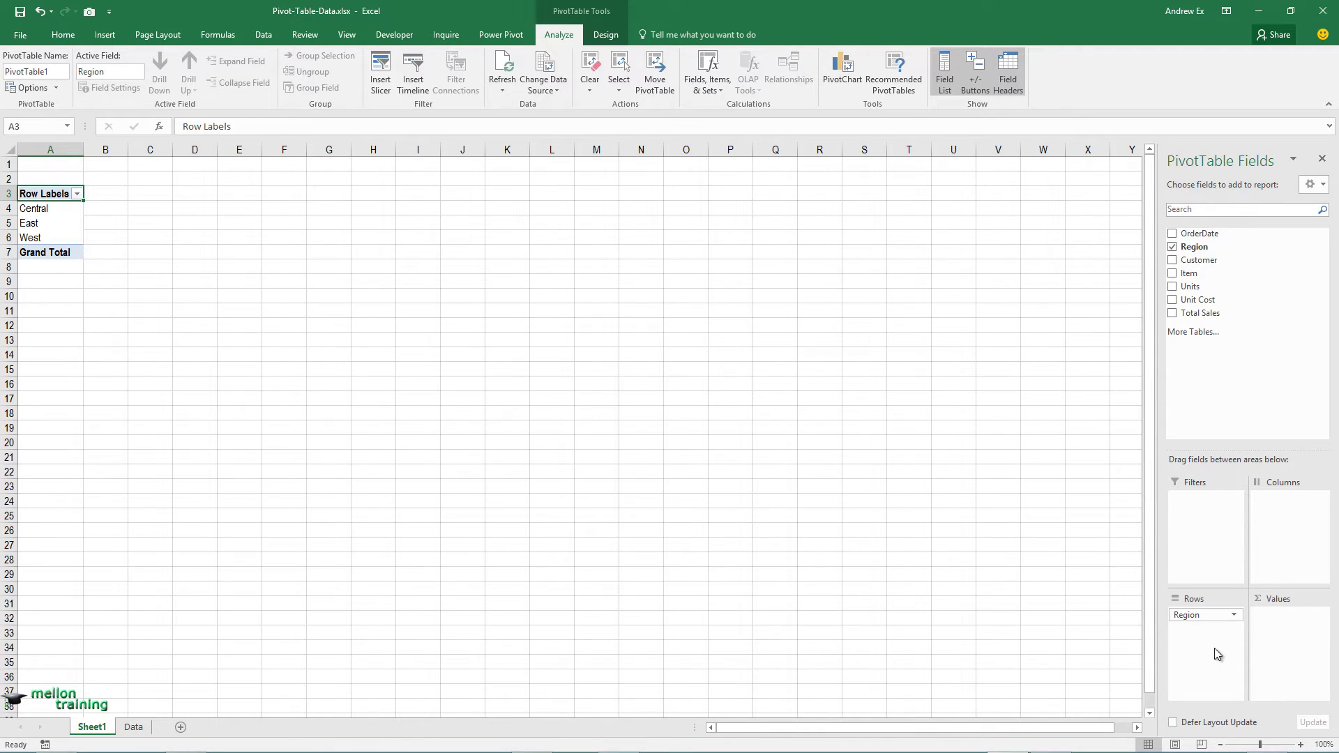
{"action": "left_click_drag", "start_coordinate": [1223, 316], "coordinate": [1279, 635]}
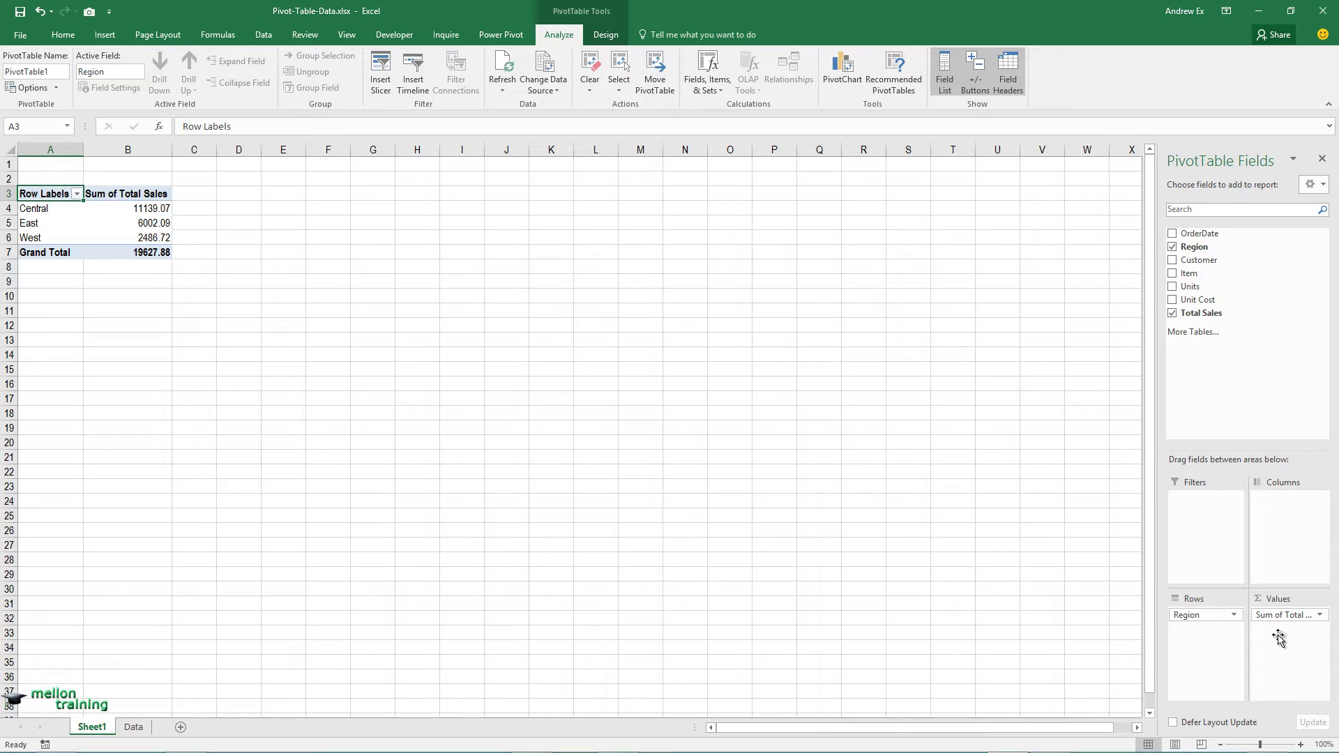
{"action": "left_click", "coordinate": [1172, 260]}
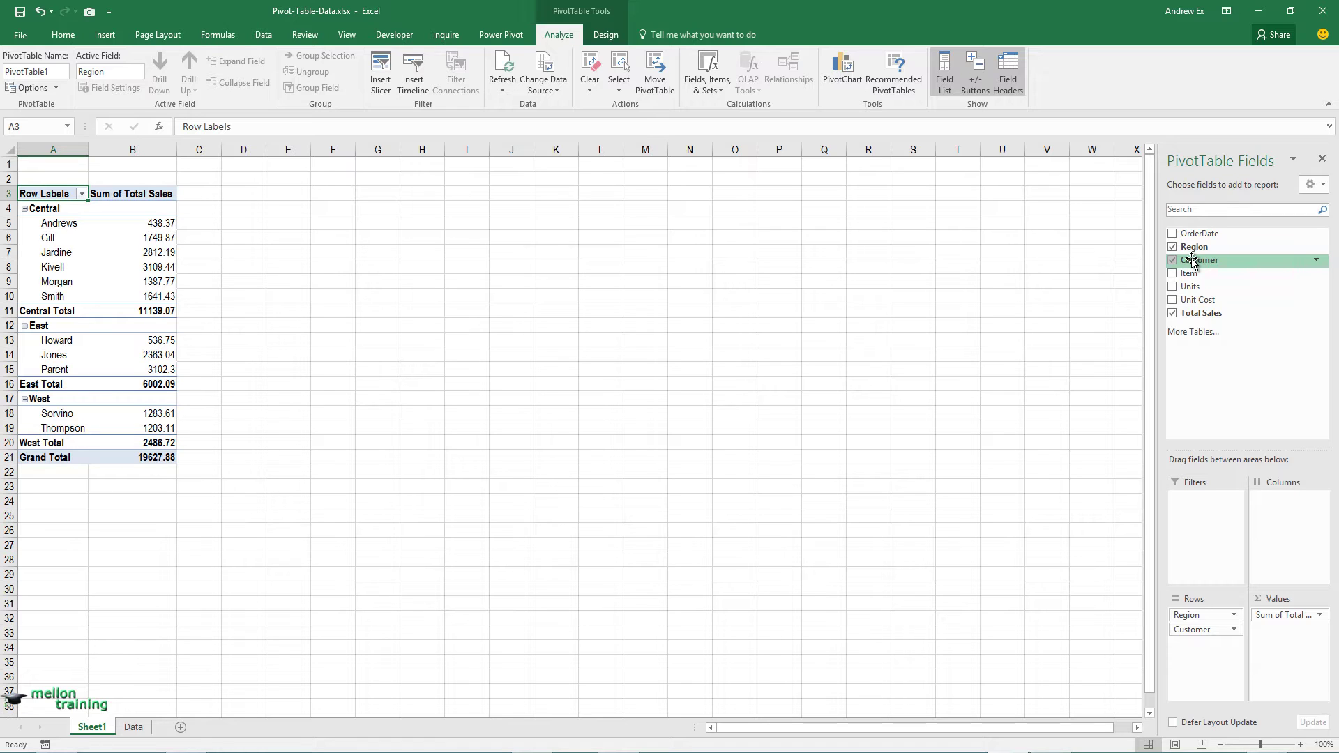
{"action": "left_click_drag", "start_coordinate": [1192, 261], "coordinate": [1274, 523]}
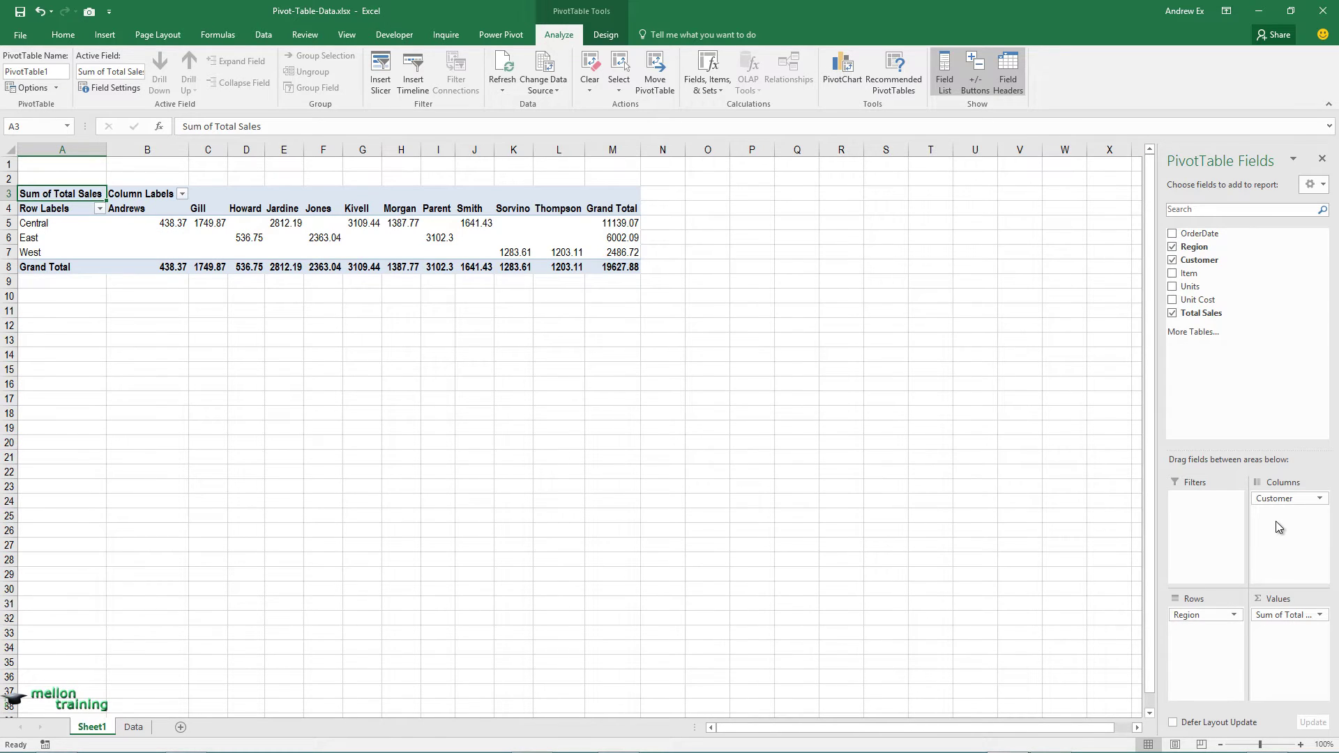
{"action": "left_click_drag", "start_coordinate": [1280, 498], "coordinate": [1203, 635]}
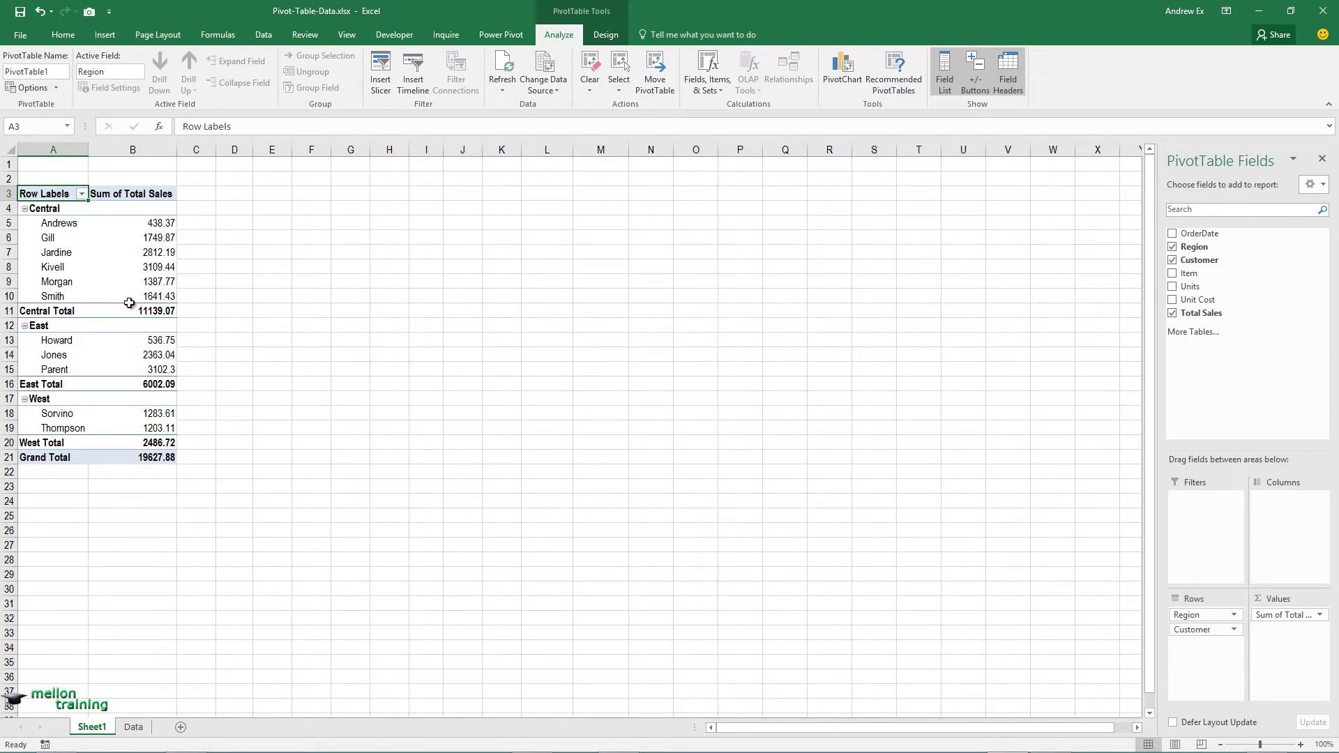
{"action": "right_click", "coordinate": [41, 248]}
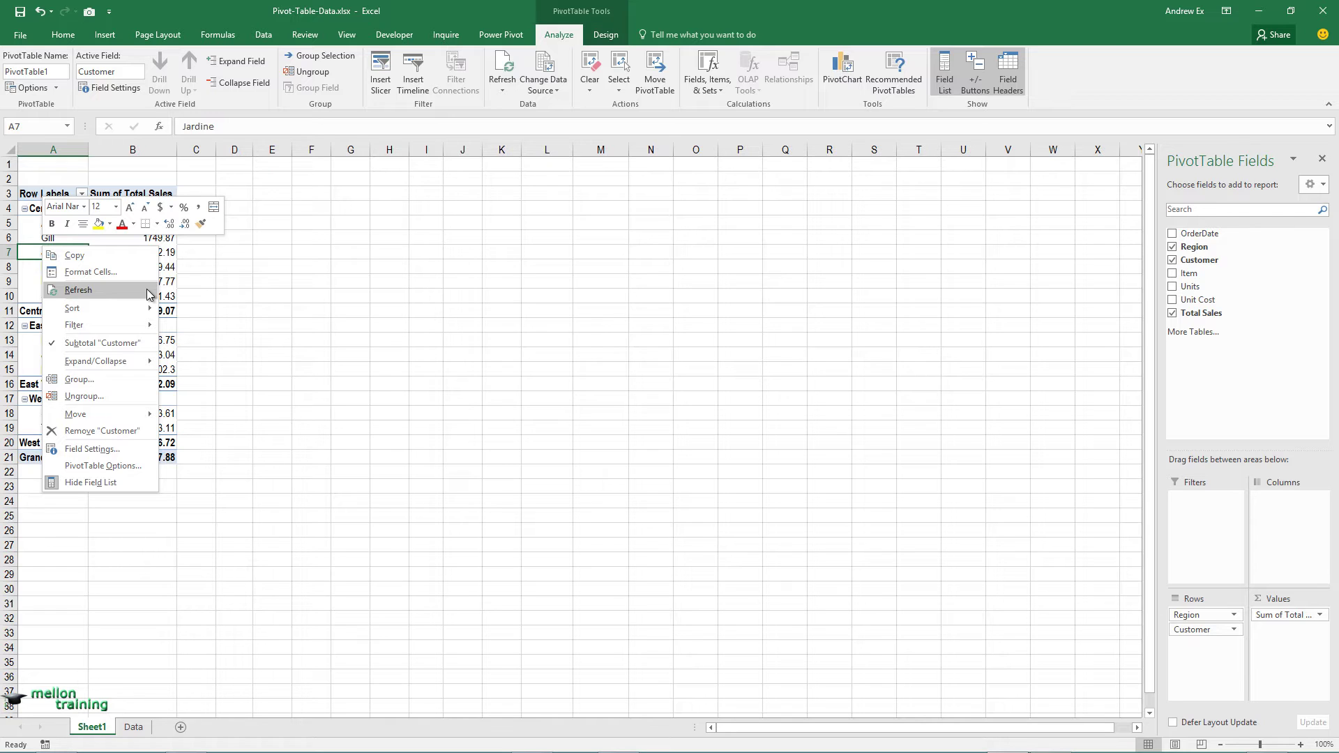
{"action": "key", "text": "Escape"}
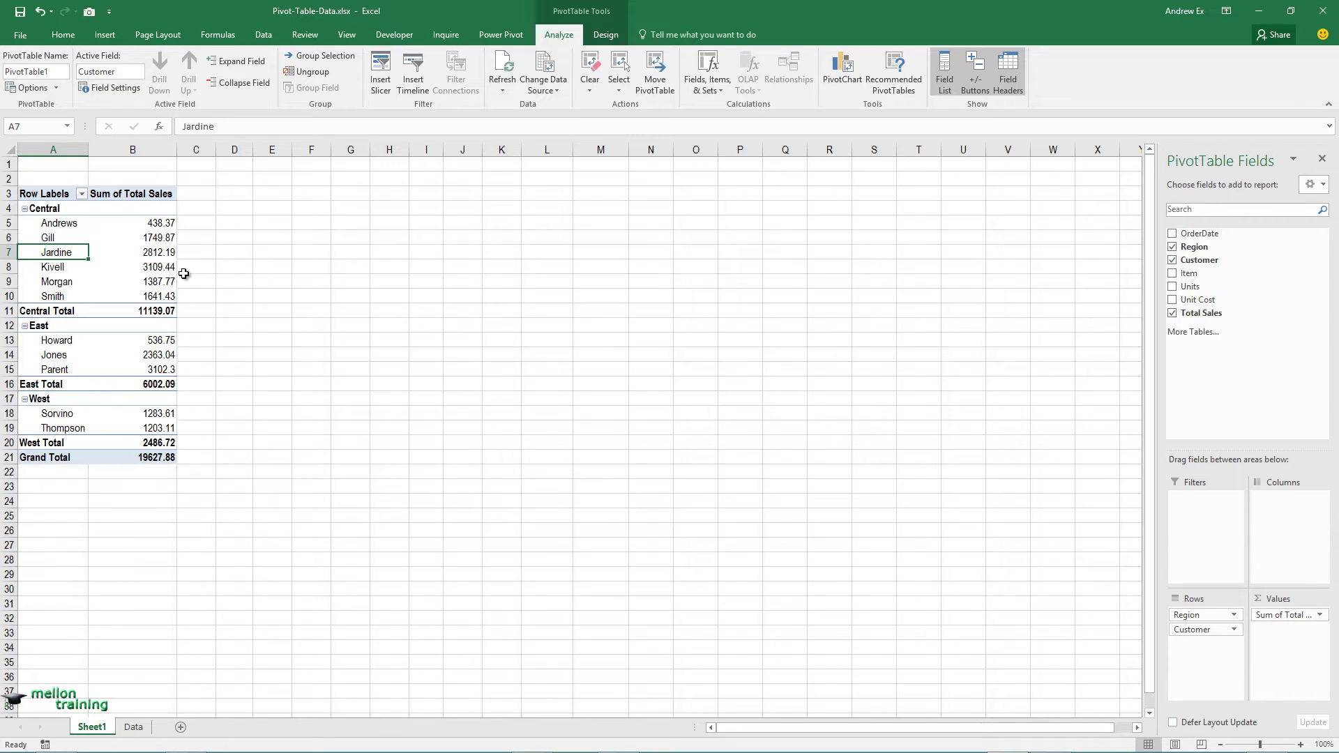
{"action": "left_click", "coordinate": [109, 253]}
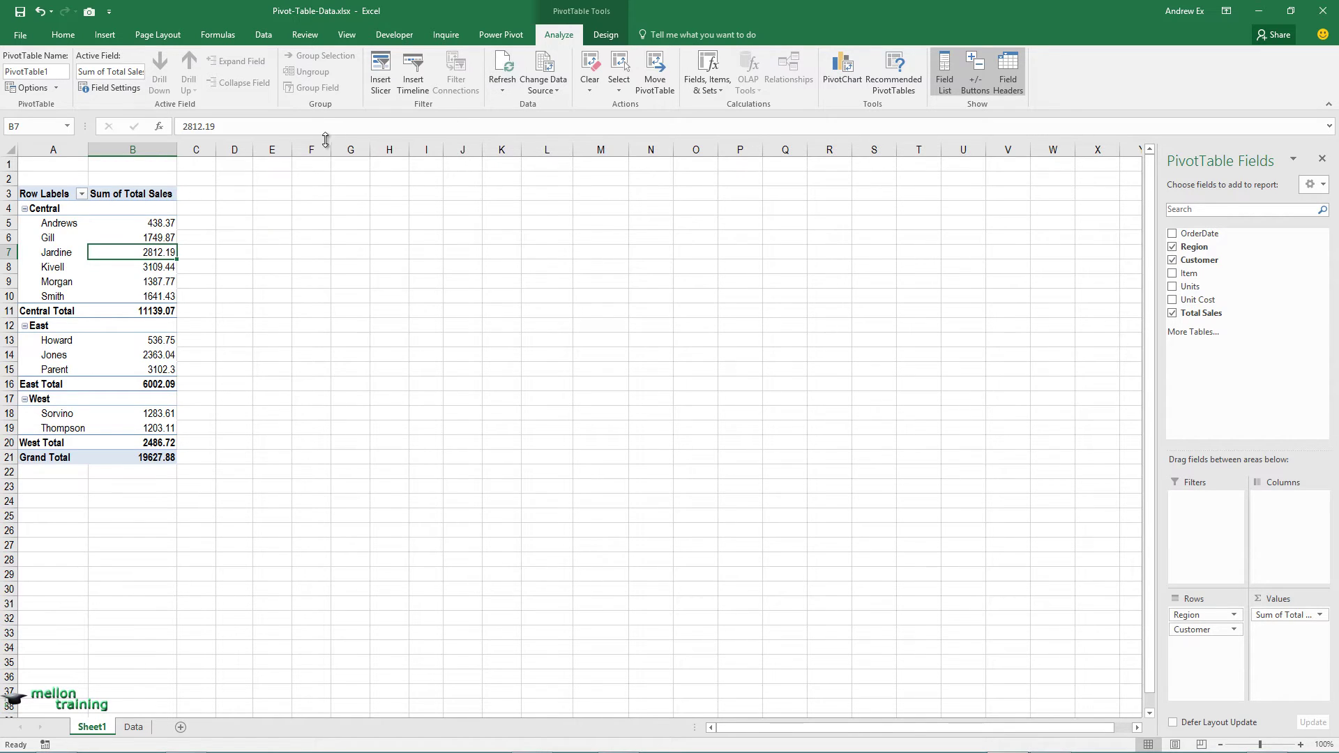
{"action": "left_click", "coordinate": [558, 93]}
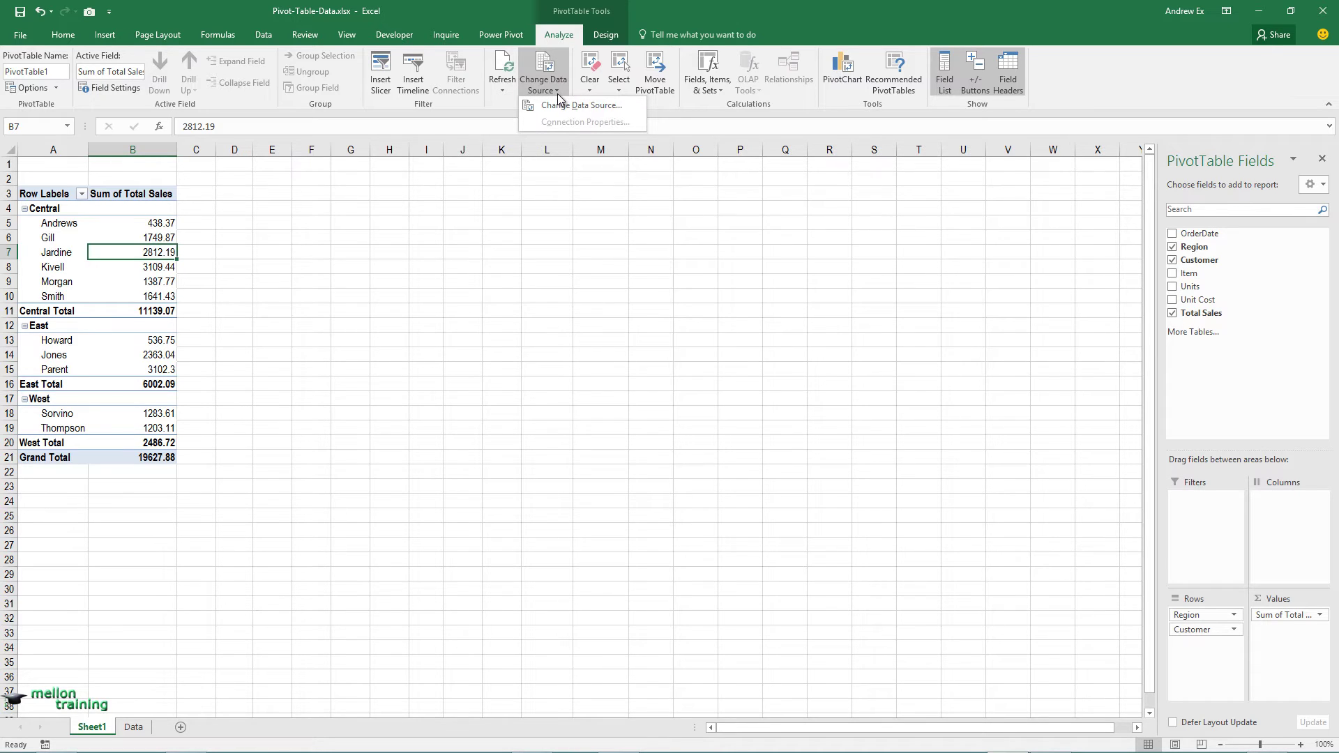
{"action": "left_click", "coordinate": [582, 105]}
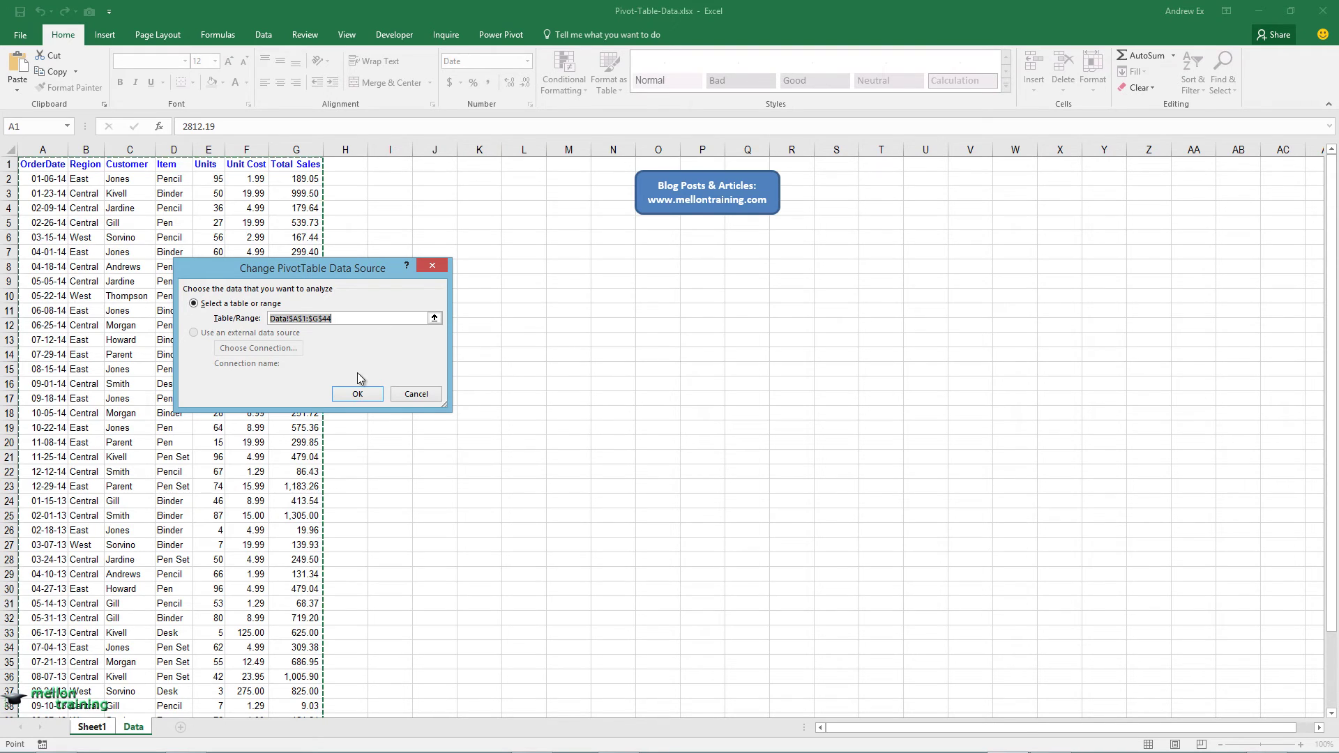
{"action": "left_click", "coordinate": [416, 395]}
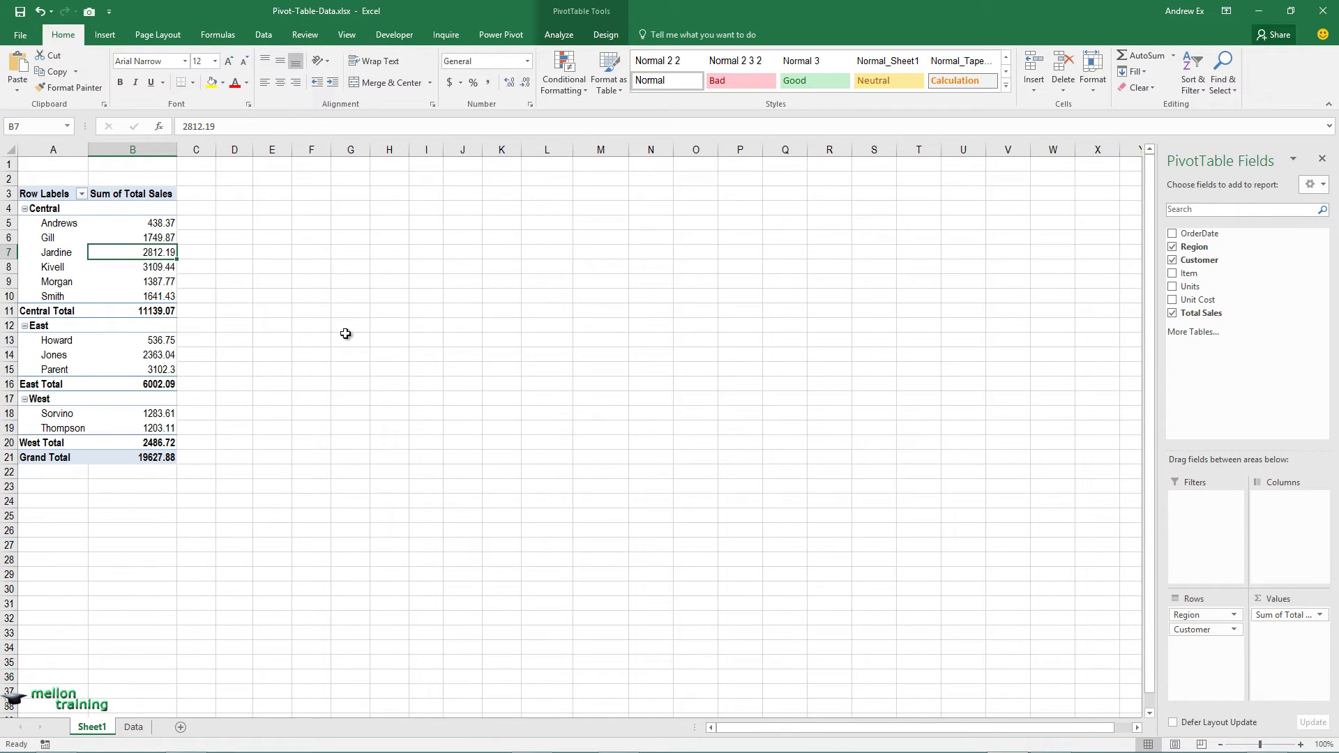
{"action": "left_click", "coordinate": [152, 285]}
{"action": "right_click", "coordinate": [152, 285]}
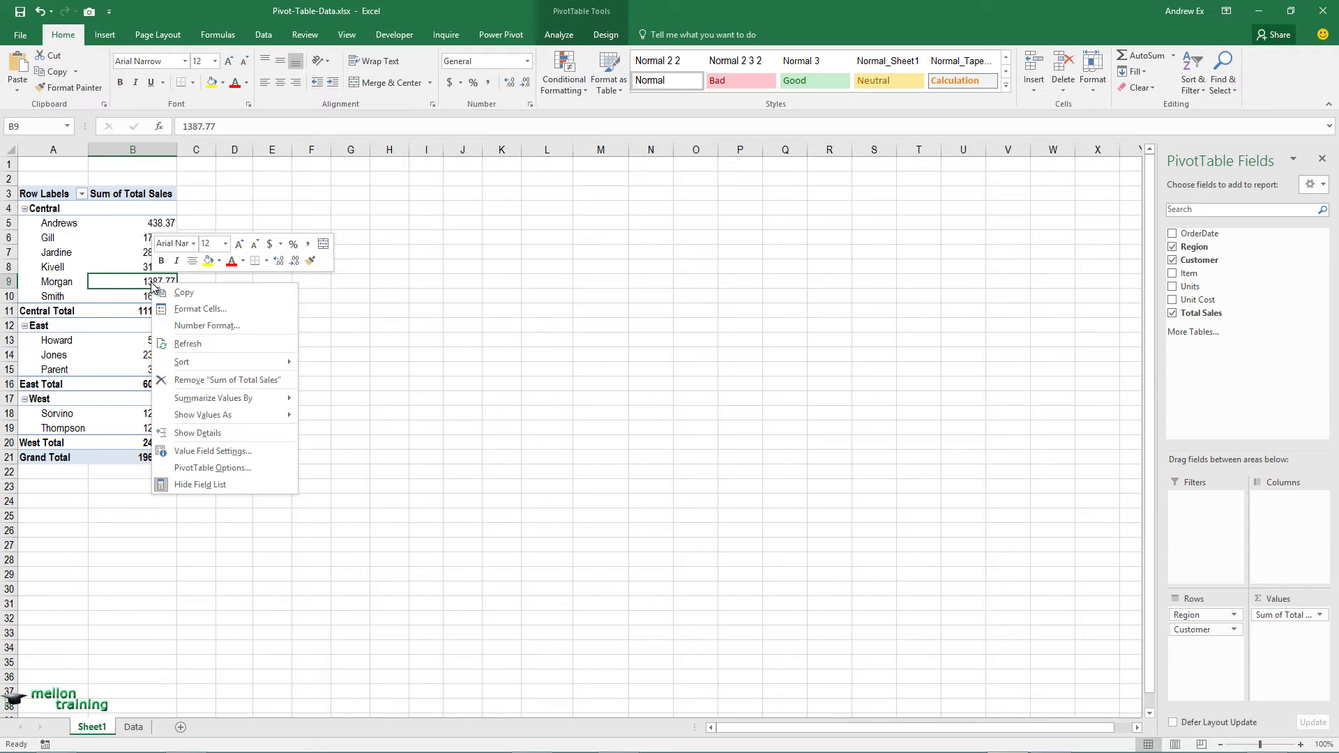
{"action": "left_click", "coordinate": [274, 457]}
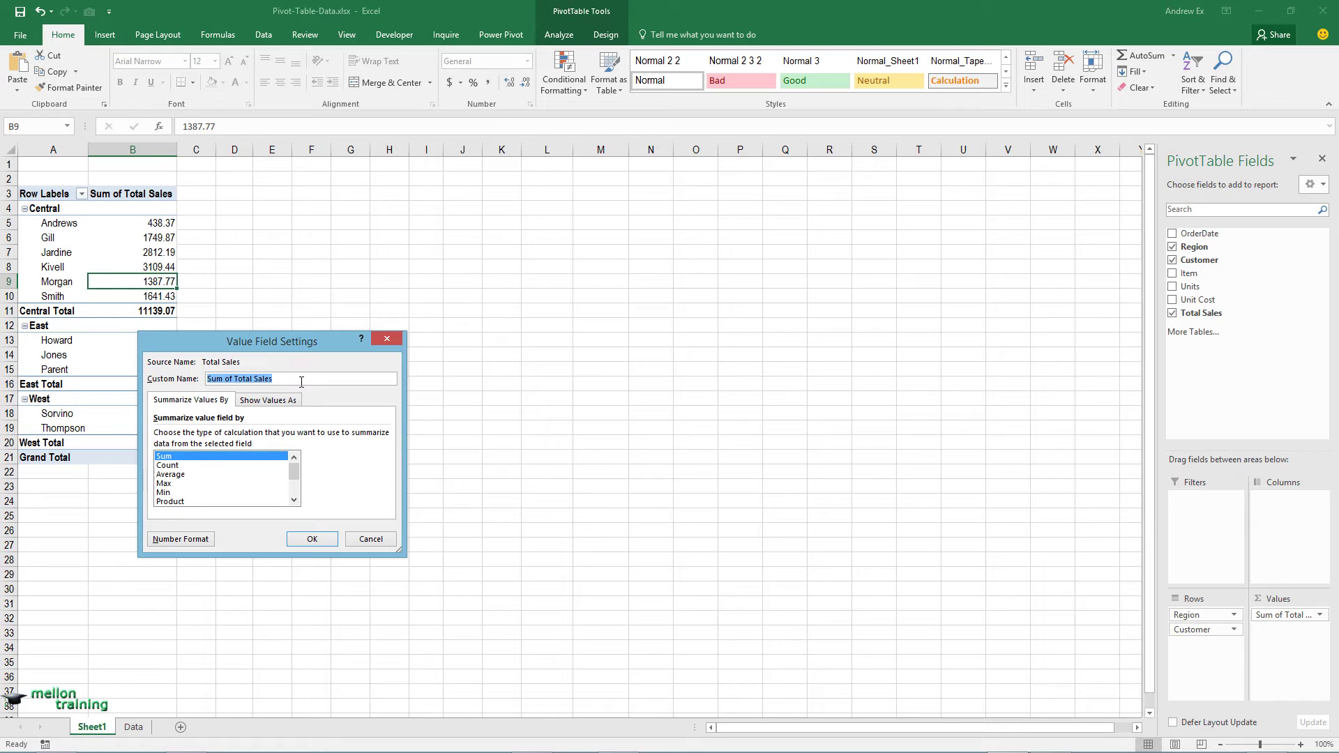
{"action": "left_click", "coordinate": [371, 539]}
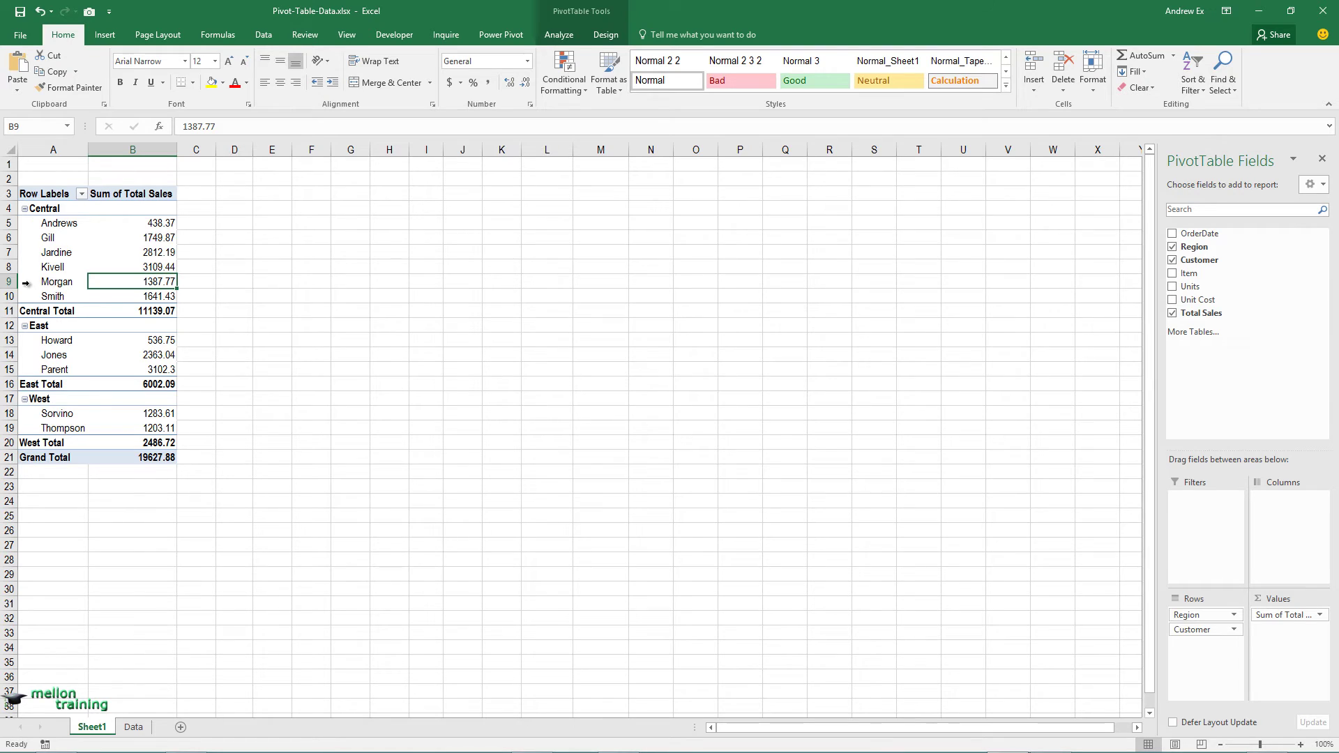
{"action": "left_click", "coordinate": [133, 271]}
Change the Total Sales value field to summarise by Average instead of Sum
{"action": "right_click", "coordinate": [133, 272]}
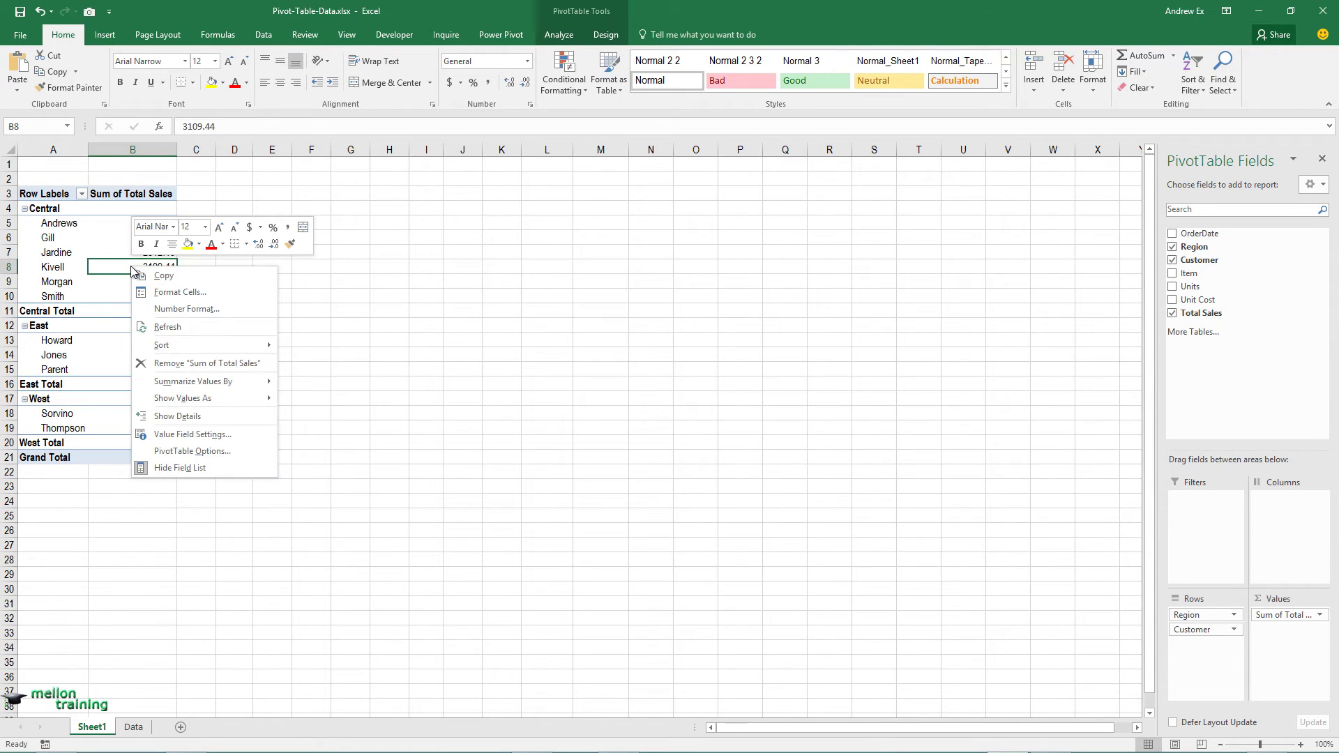
{"action": "left_click", "coordinate": [248, 435]}
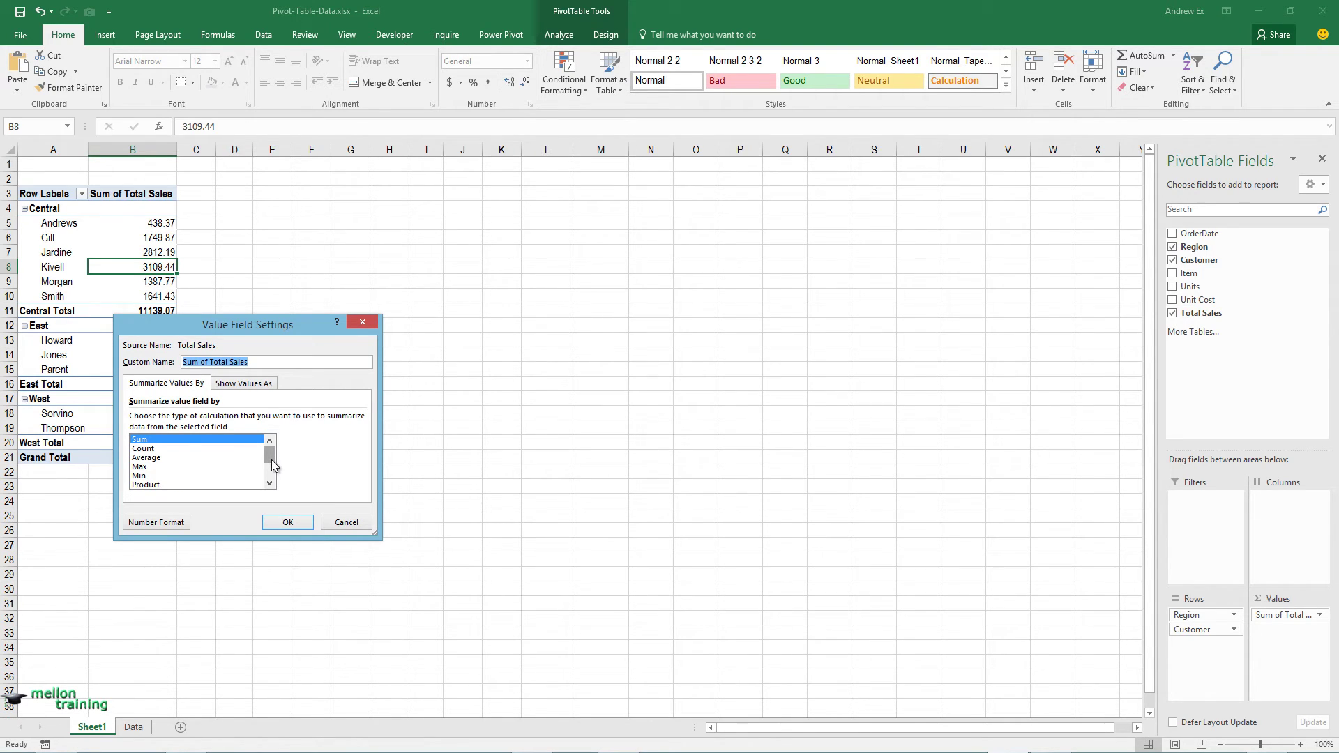
{"action": "mouse_move", "coordinate": [271, 460]}
{"action": "left_mouse_down"}
{"action": "mouse_move", "coordinate": [272, 481]}
{"action": "mouse_move", "coordinate": [274, 461]}
{"action": "left_mouse_up"}
{"action": "left_click", "coordinate": [223, 439]}
{"action": "scroll", "coordinate": [167, 467], "scroll_direction": "up", "scroll_amount": 1}
{"action": "left_click", "coordinate": [288, 522]}
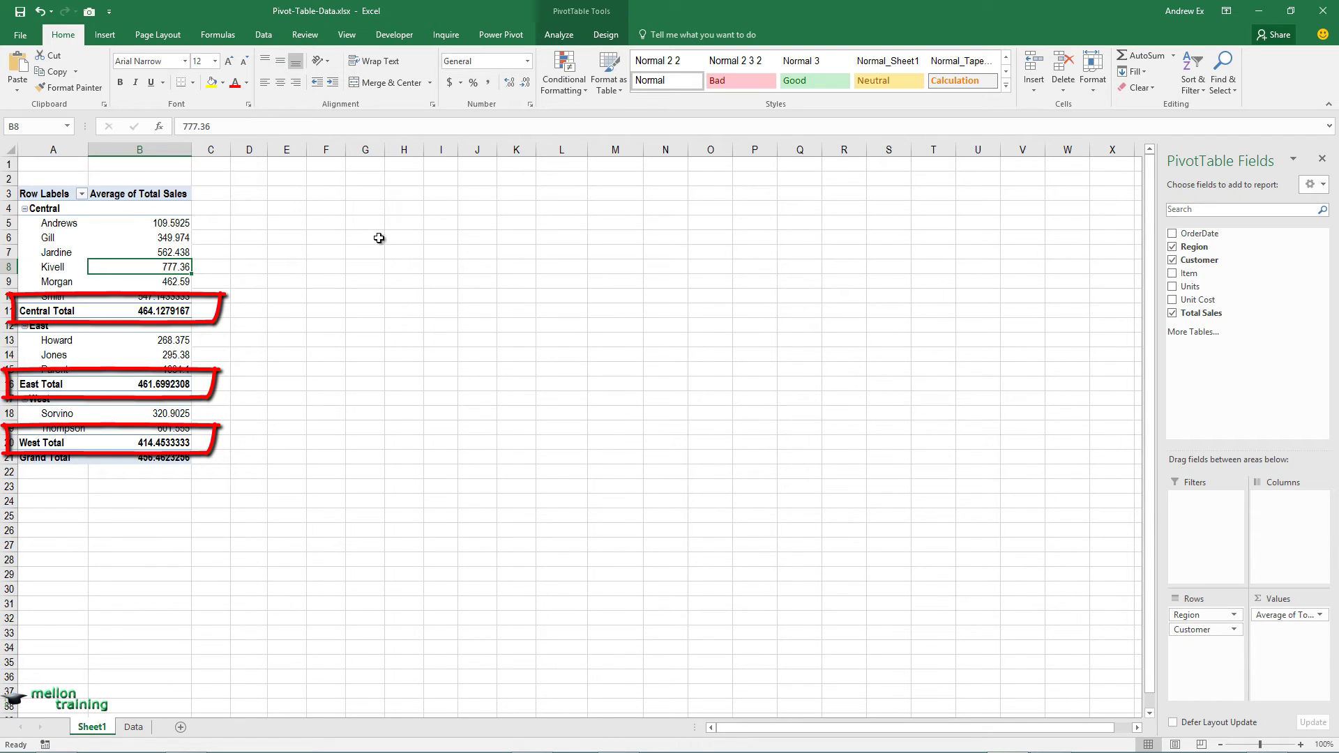
Remove the Central, East and West total rows using Do Not Show Subtotals
{"action": "left_click", "coordinate": [607, 36]}
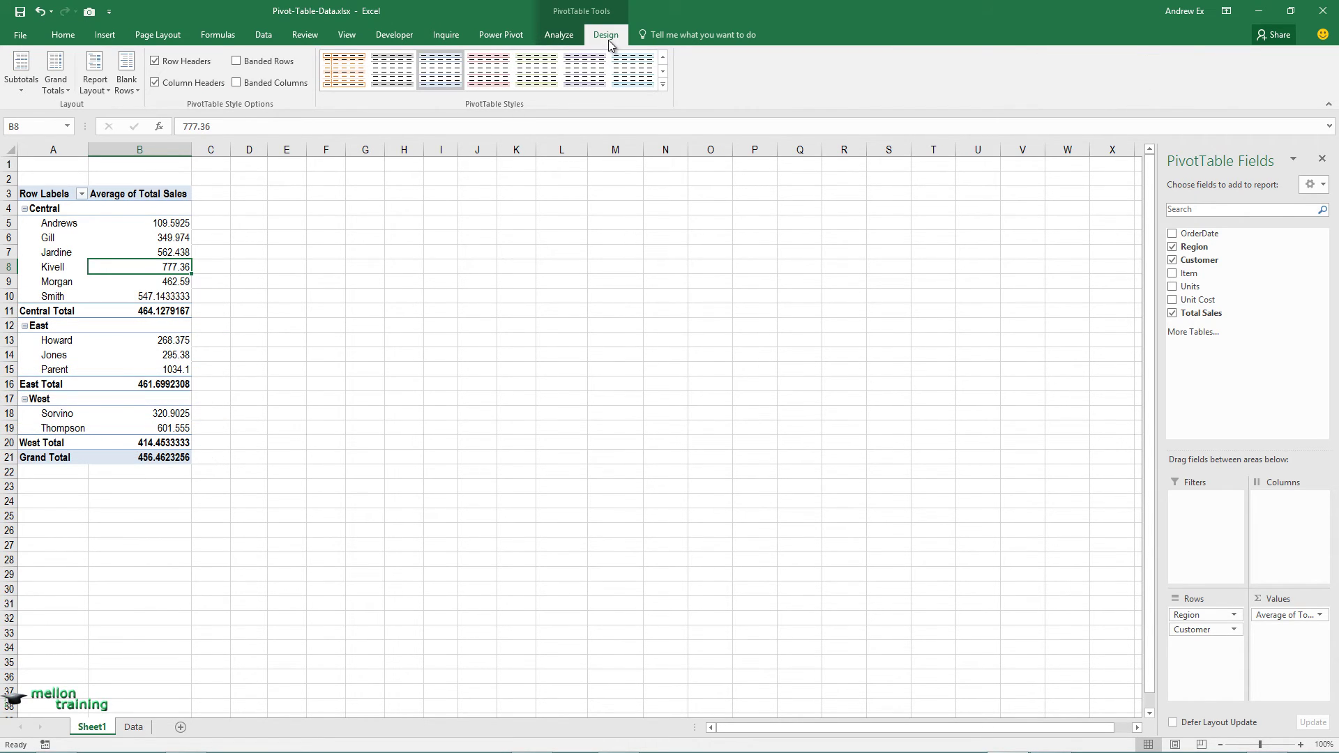
{"action": "left_click", "coordinate": [23, 94]}
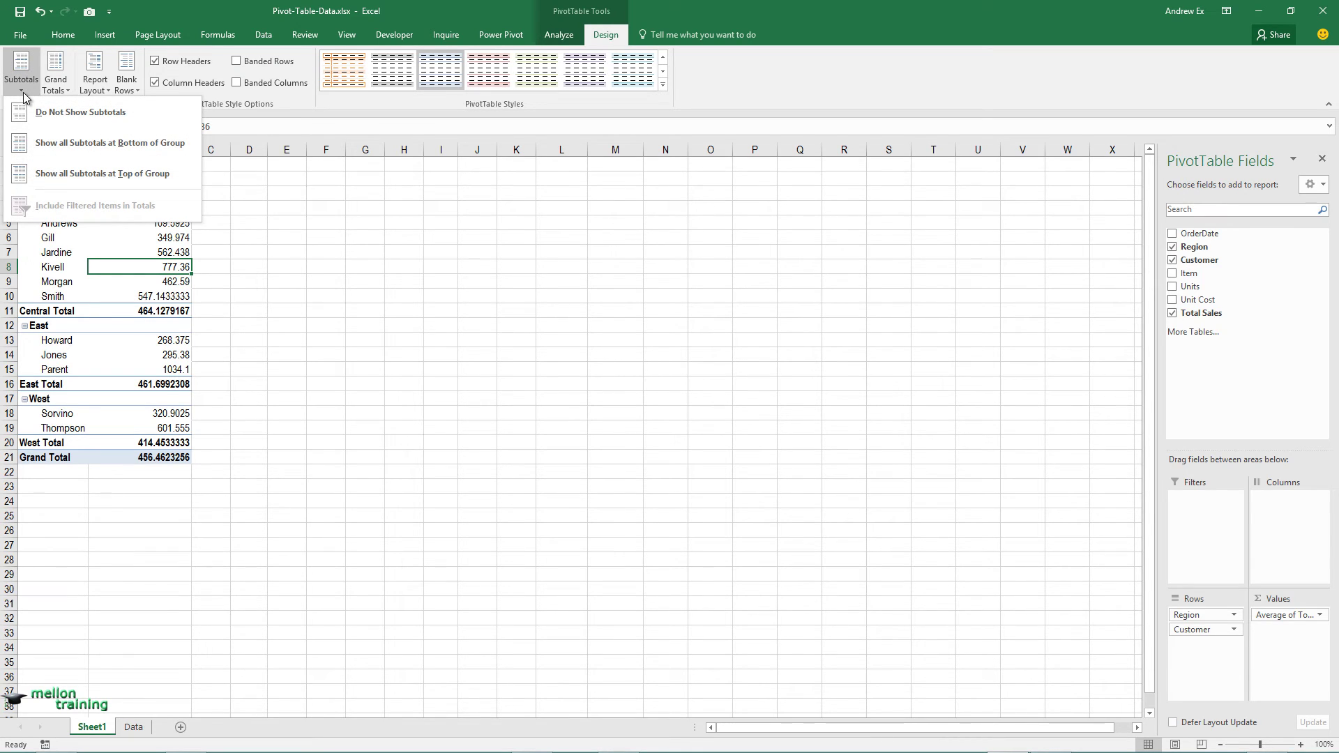
{"action": "left_click", "coordinate": [84, 109]}
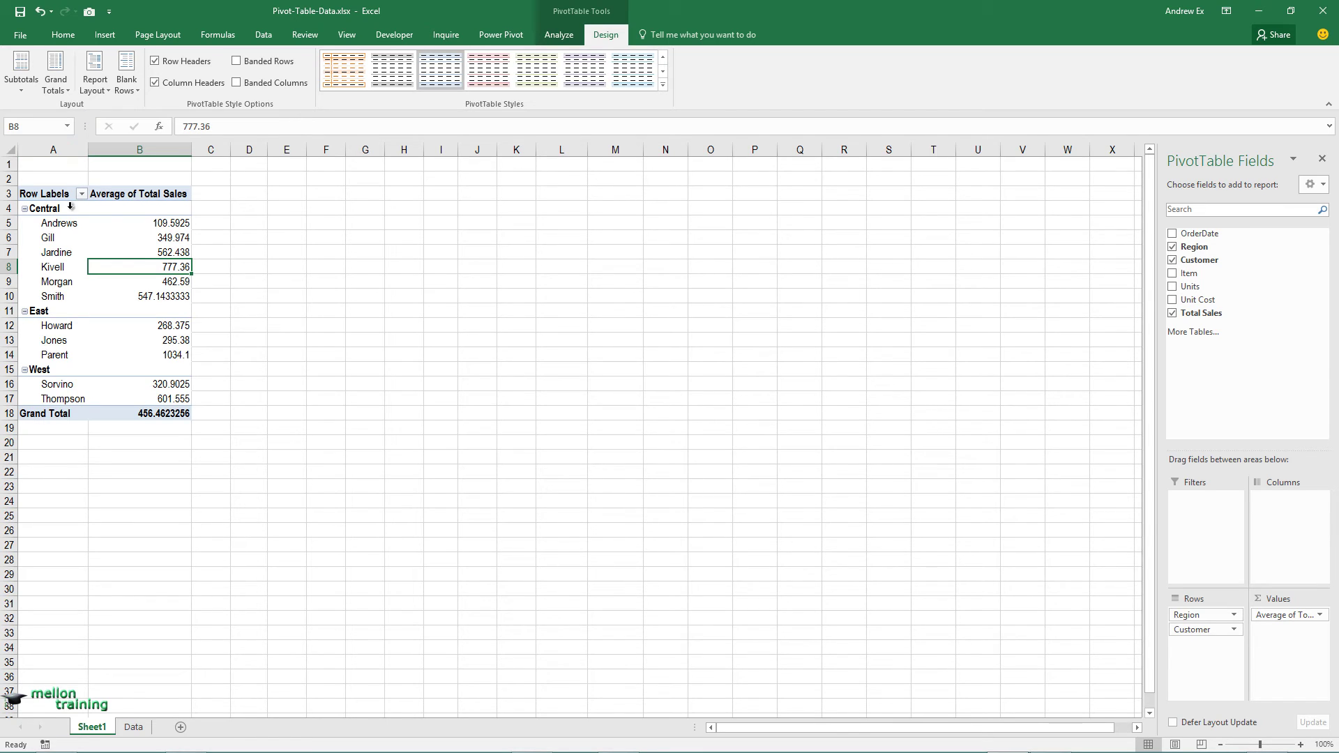
{"action": "right_click", "coordinate": [136, 271]}
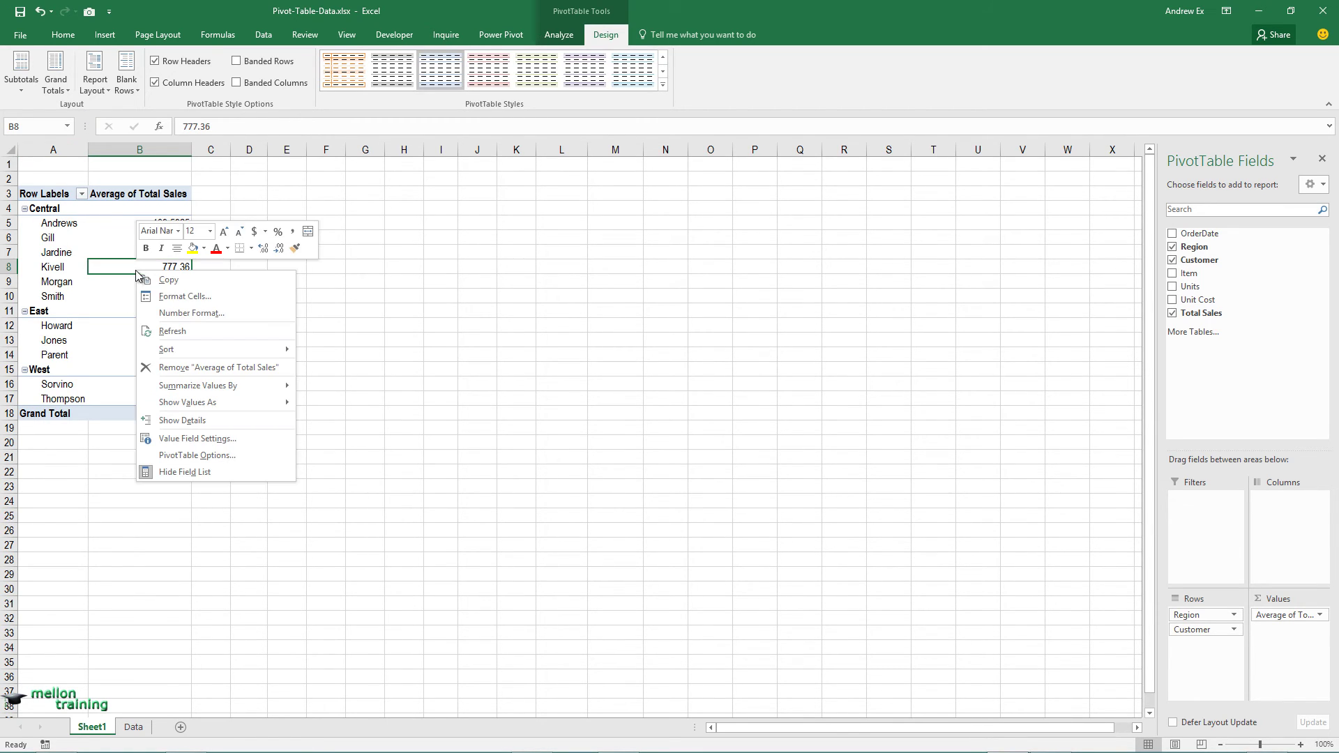
{"action": "left_click", "coordinate": [269, 457]}
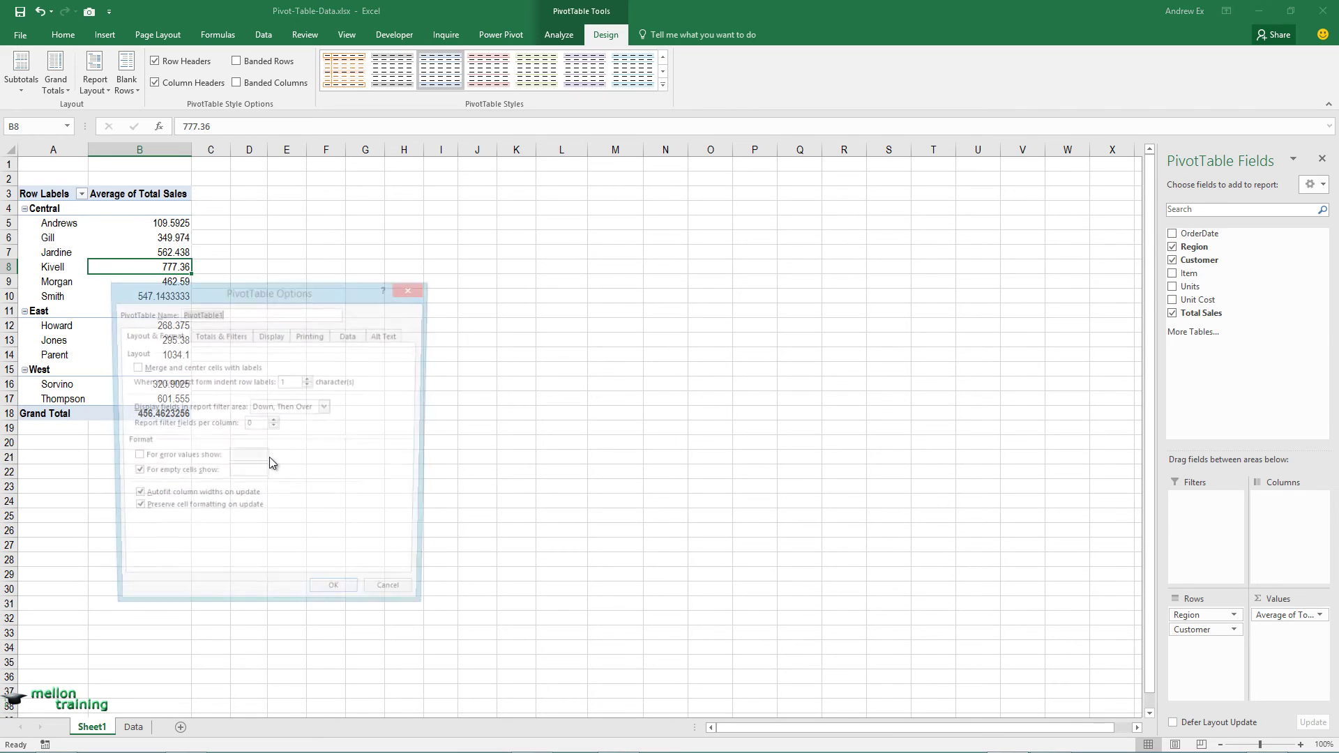
{"action": "left_click", "coordinate": [241, 338]}
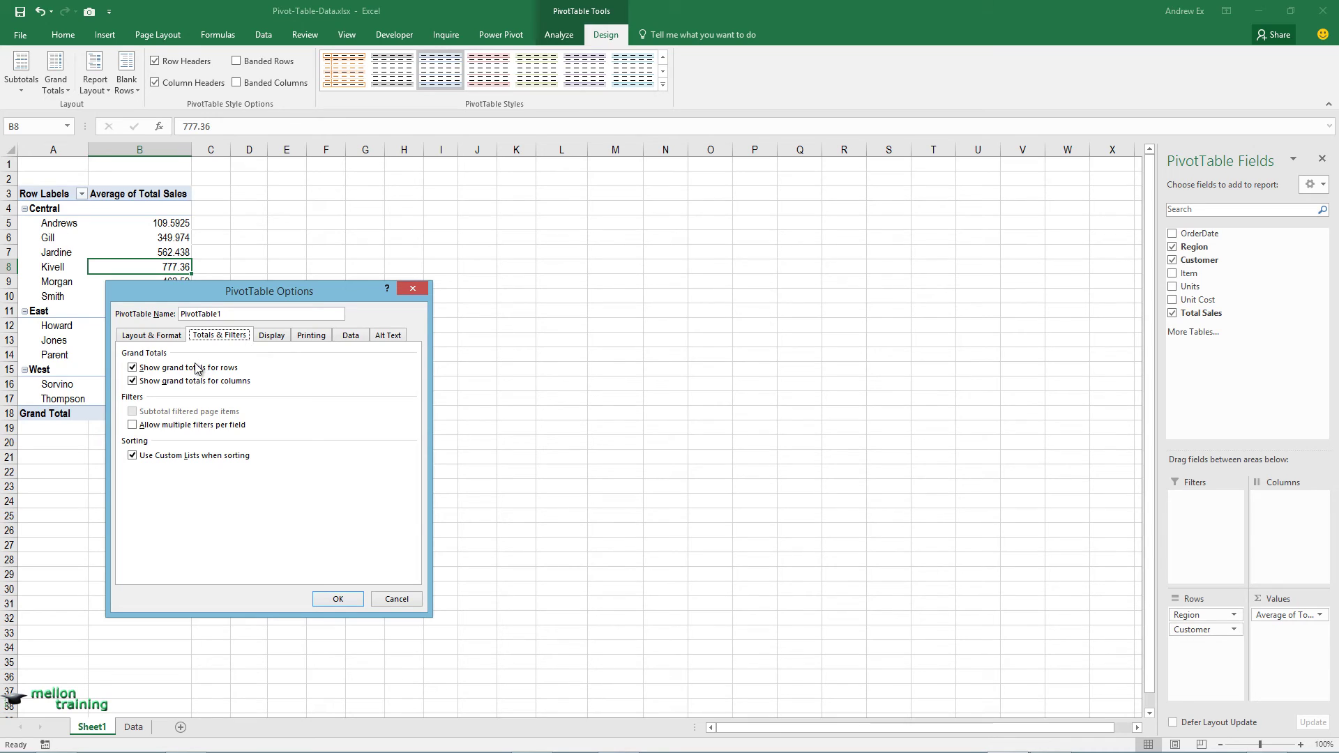
{"action": "left_click", "coordinate": [132, 372]}
{"action": "left_click", "coordinate": [132, 370]}
{"action": "left_click", "coordinate": [134, 381]}
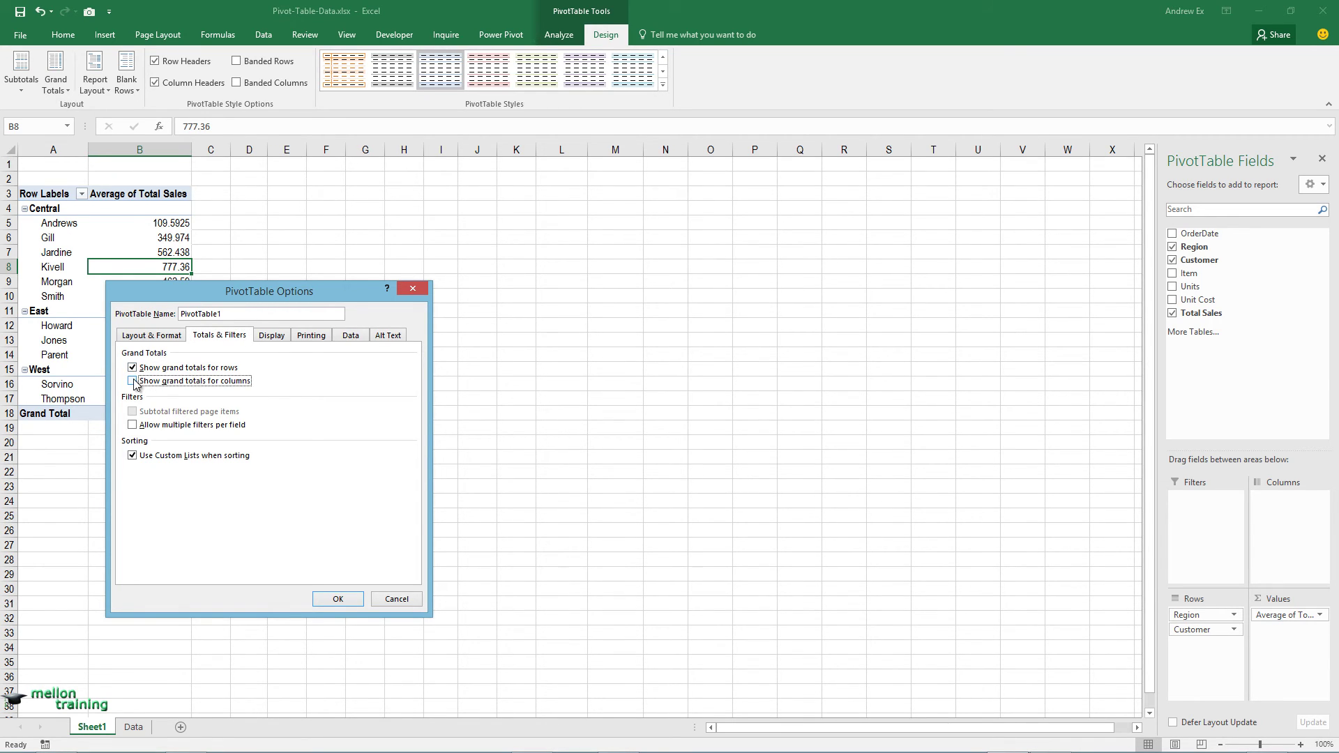
{"action": "left_click", "coordinate": [133, 382]}
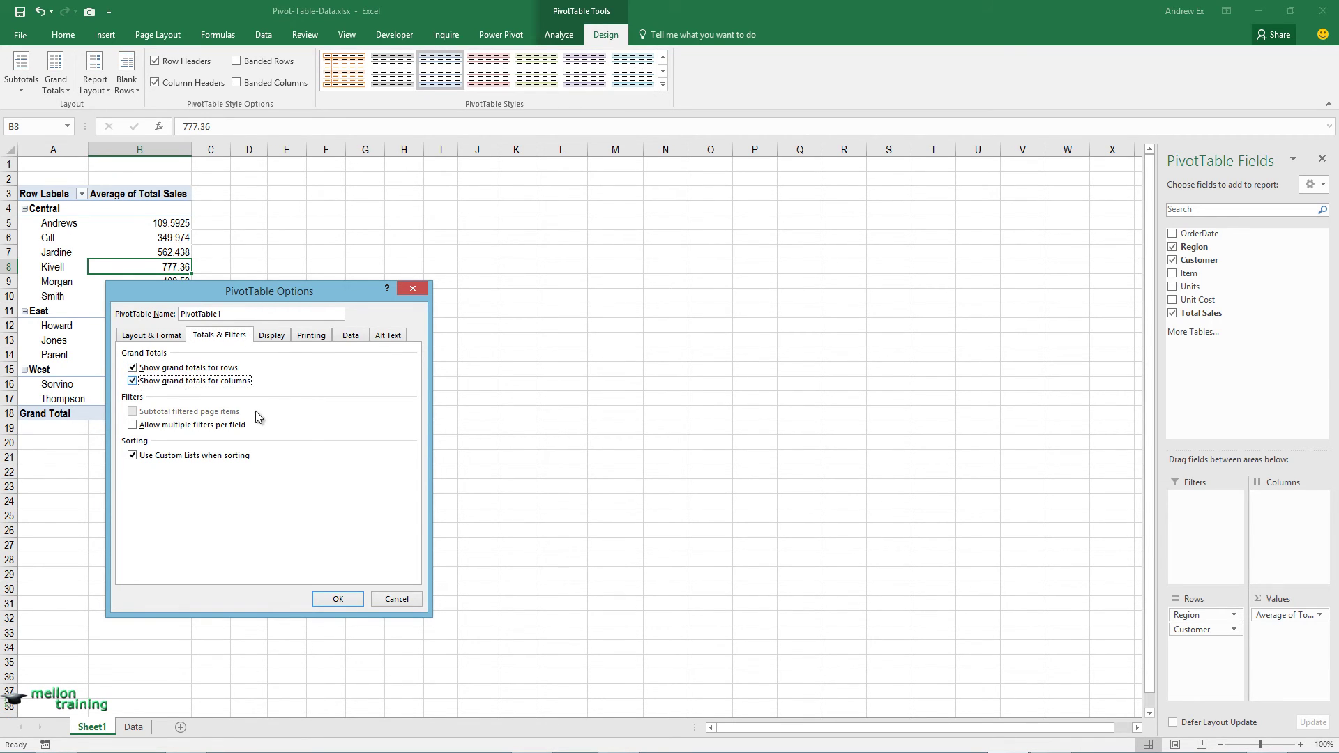
{"action": "left_click", "coordinate": [404, 598]}
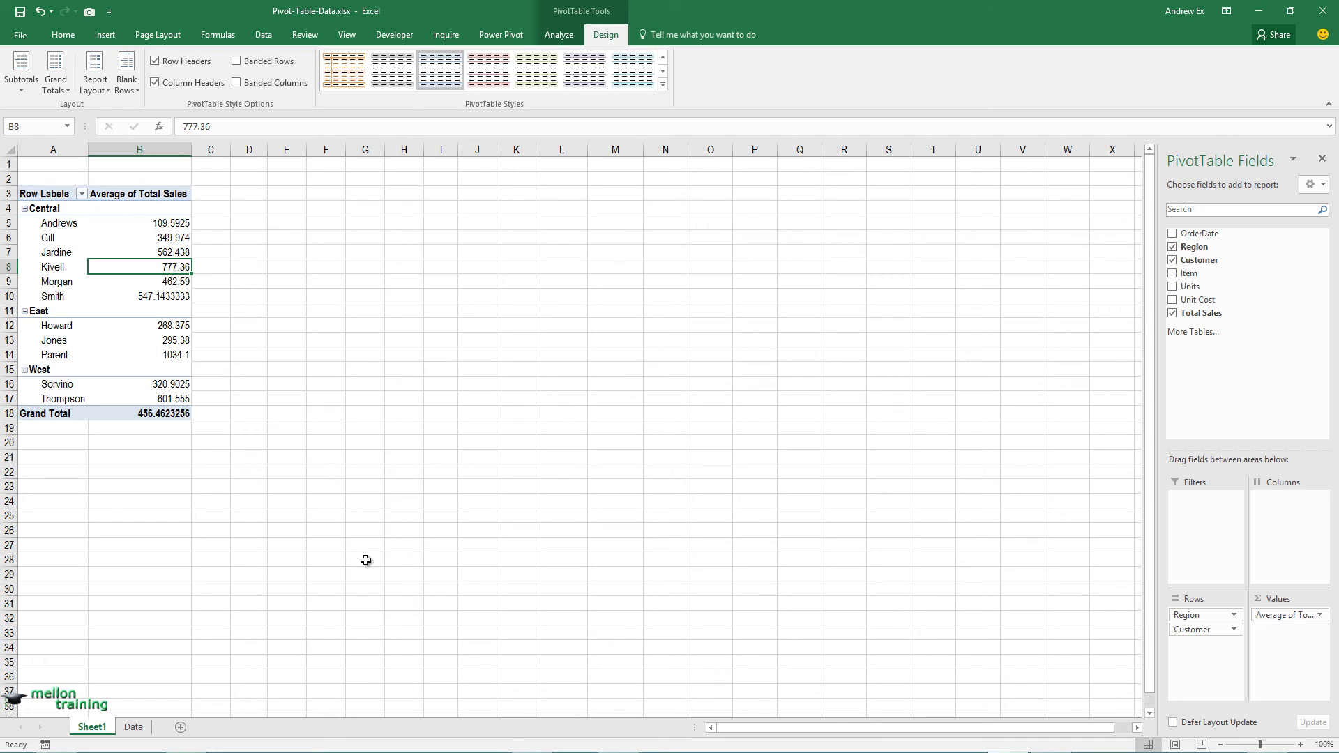
{"action": "left_click", "coordinate": [147, 239]}
{"action": "right_click", "coordinate": [147, 239]}
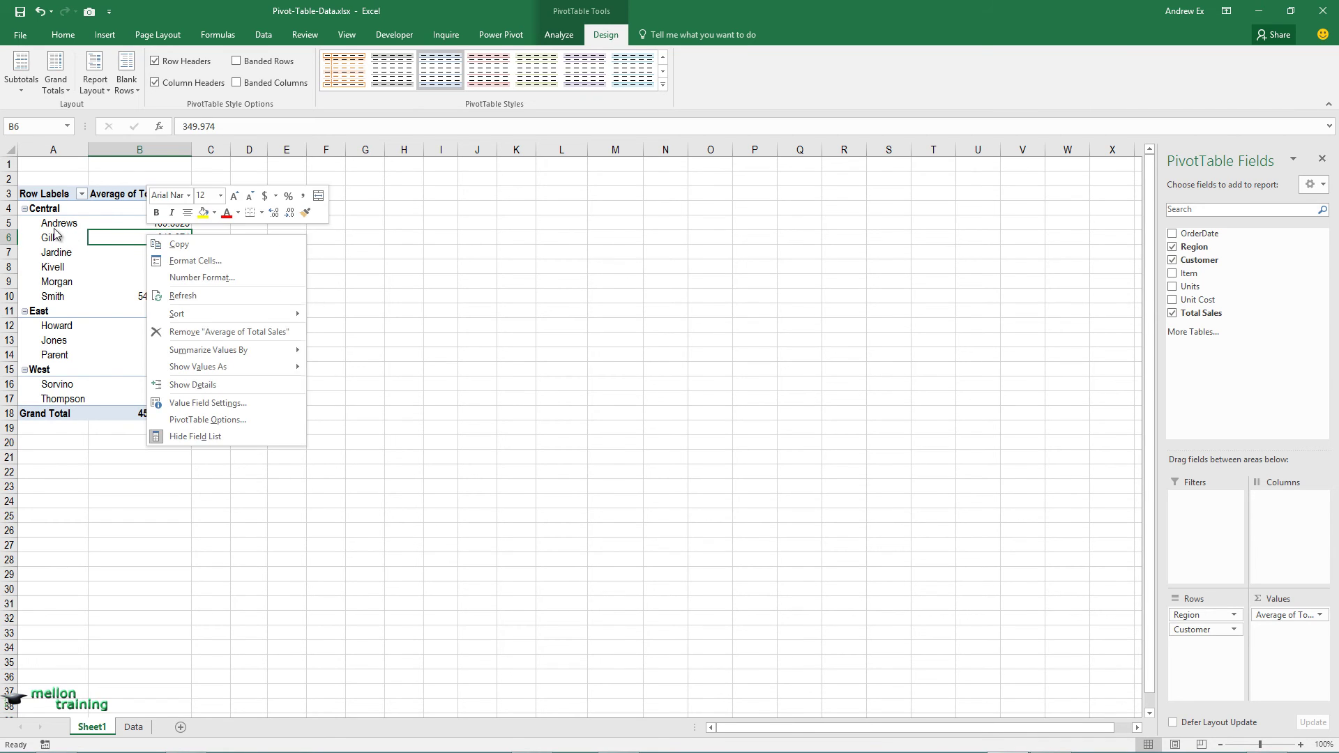
{"action": "right_click", "coordinate": [56, 230]}
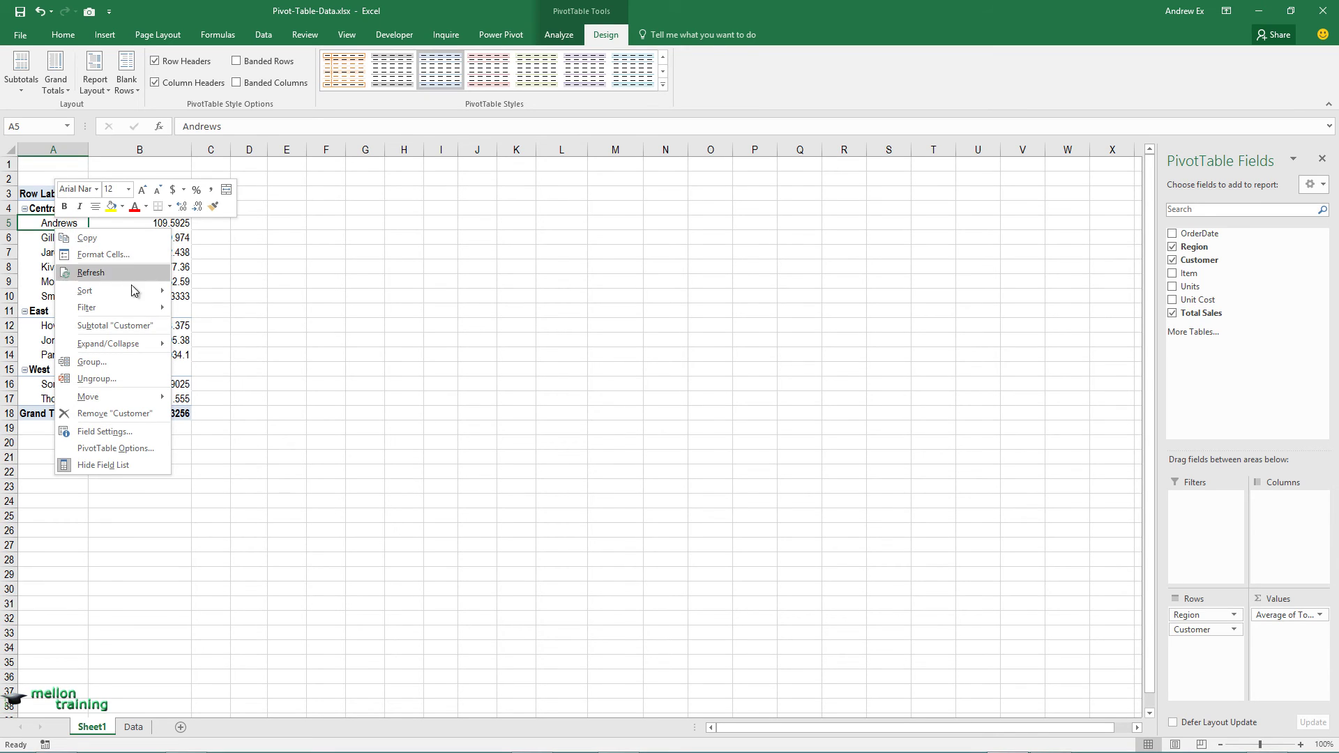
{"action": "mouse_move", "coordinate": [137, 295]}
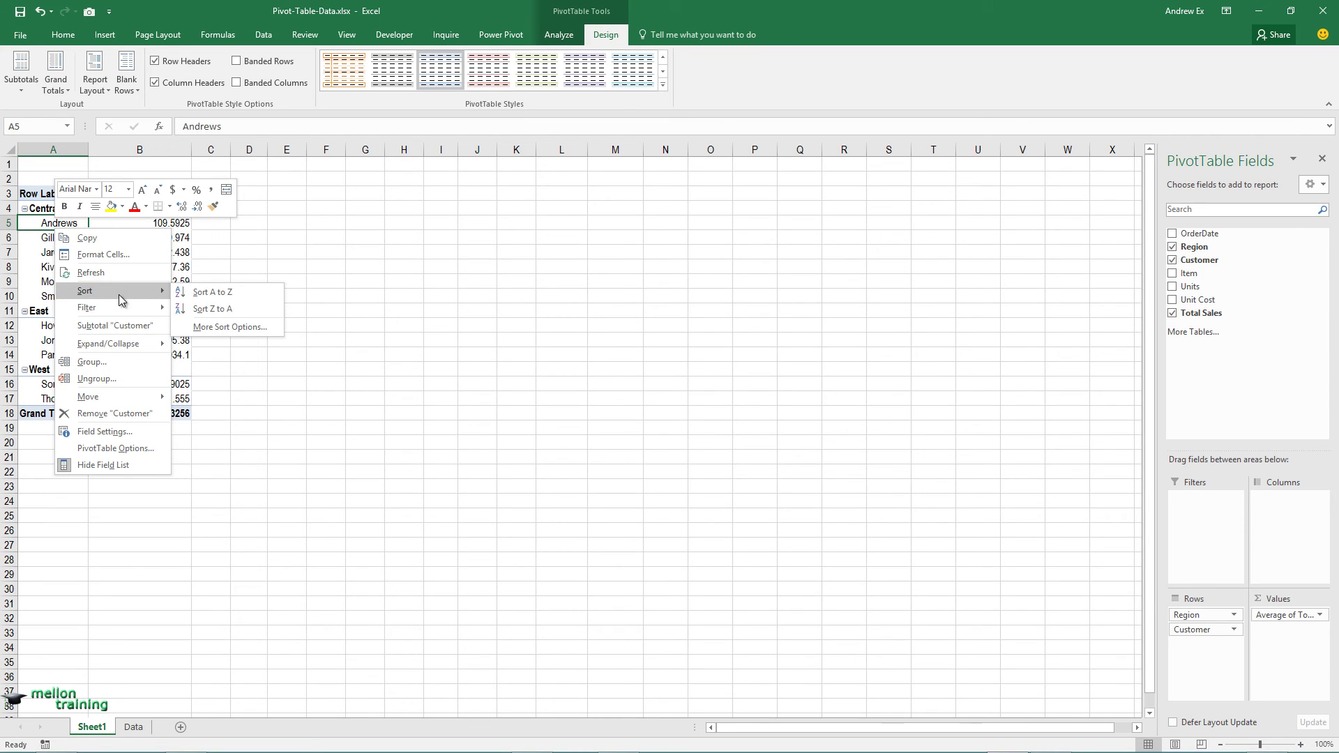
{"action": "key", "text": "Escape"}
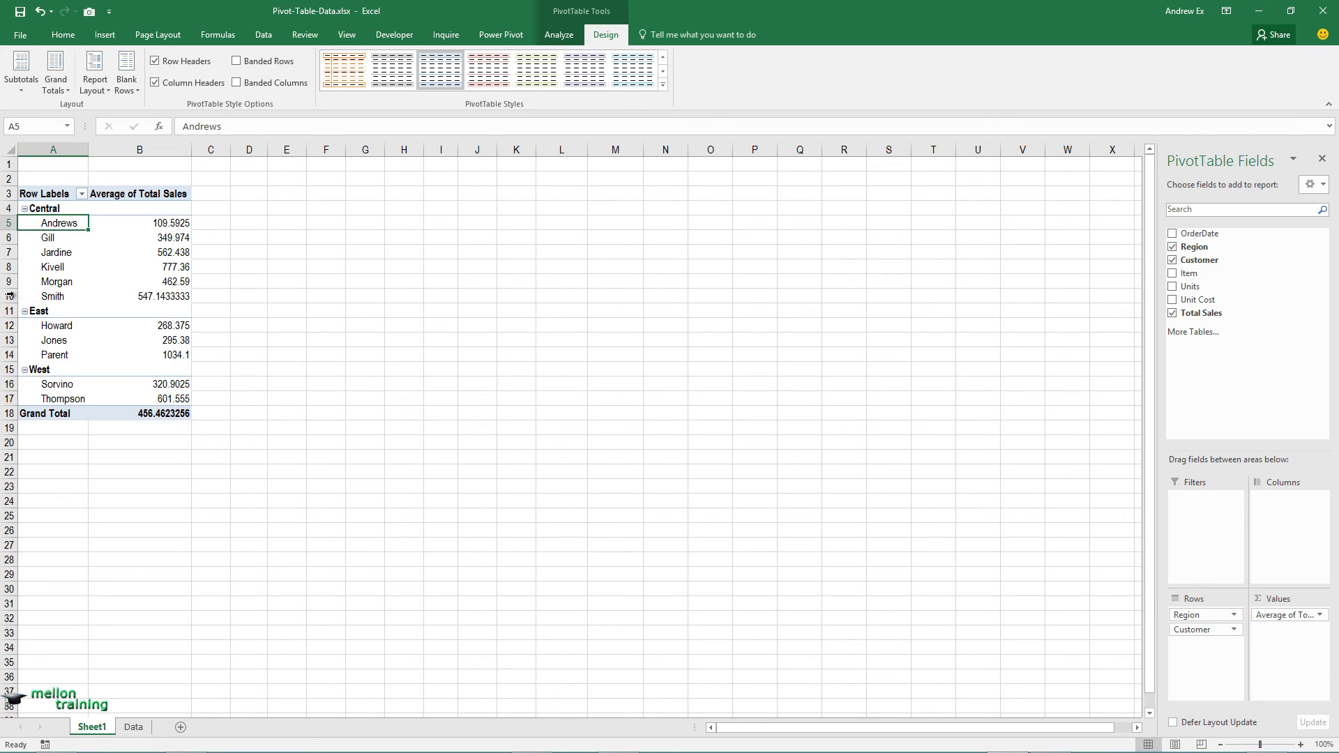
{"action": "key", "text": "alt+Tab"}
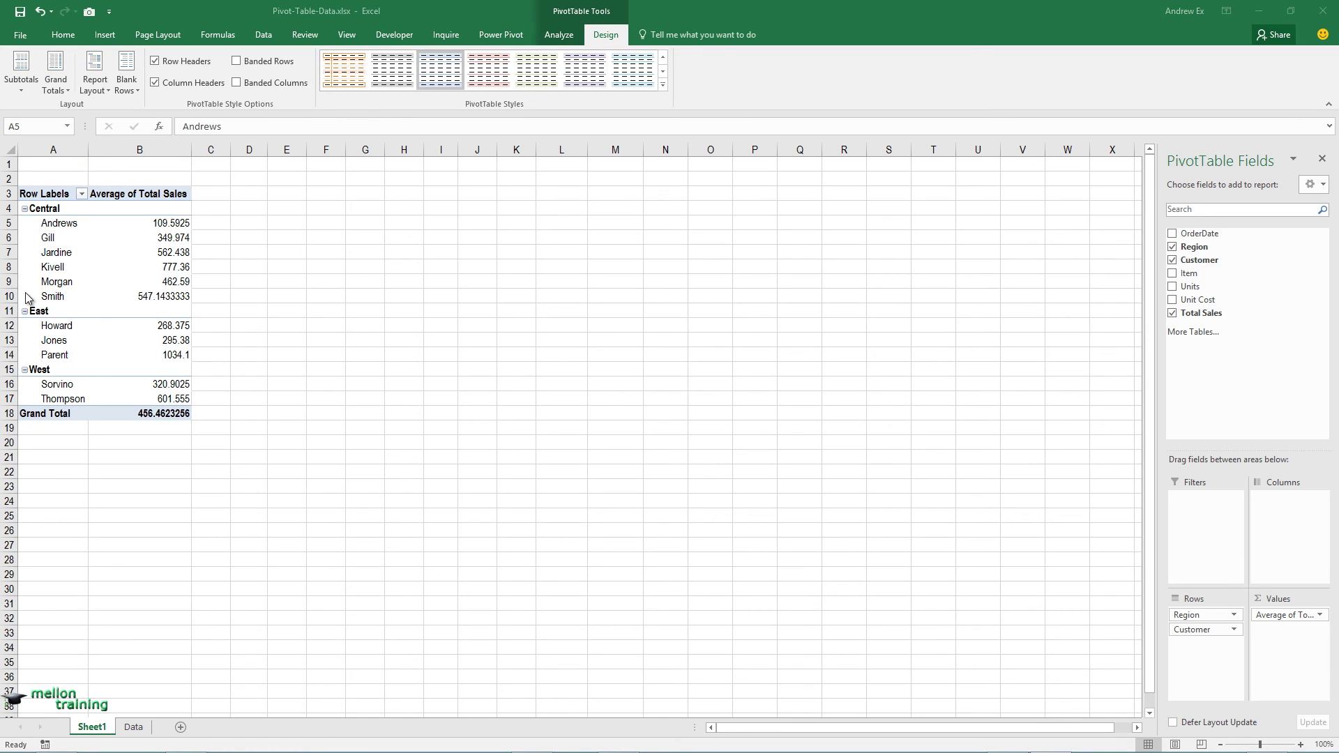
{"action": "key", "text": "alt+Tab"}
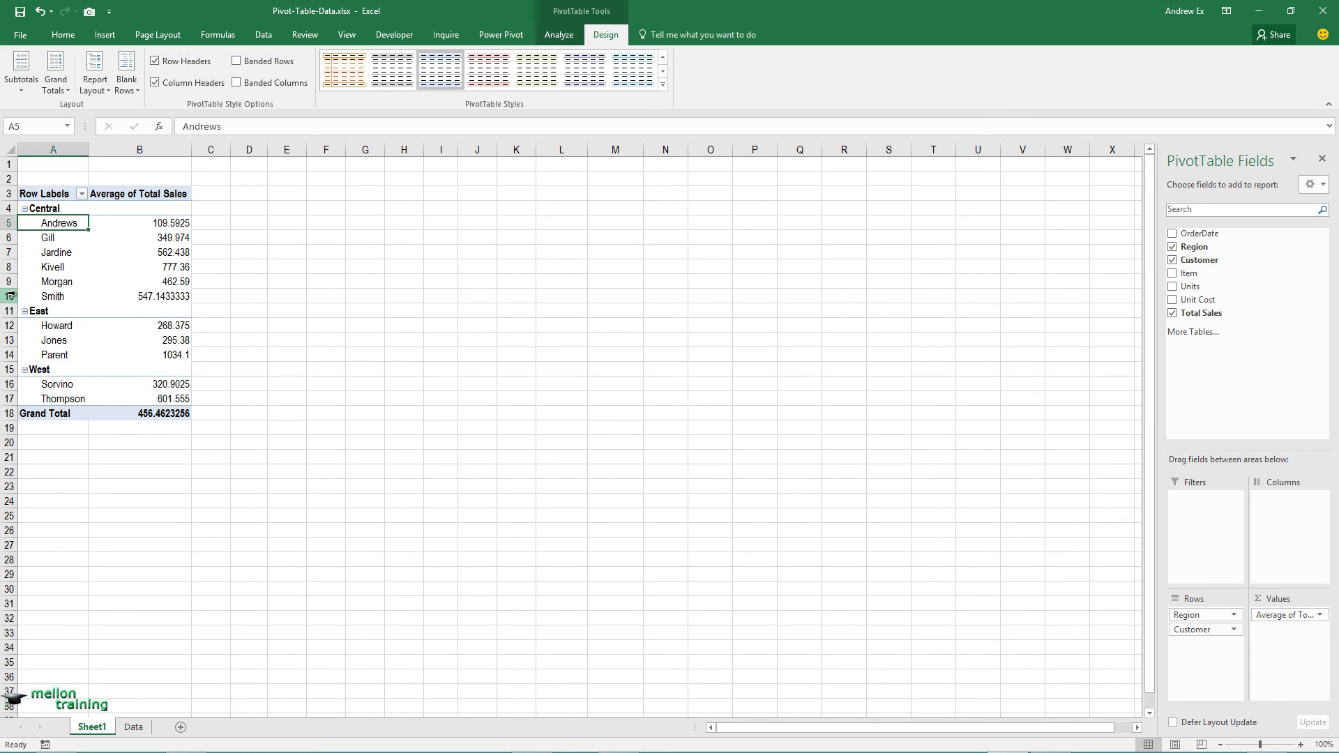
Filter Customer to the Bottom 10 Items by Average of Total Sales, then review the filter list
{"action": "right_click", "coordinate": [60, 272]}
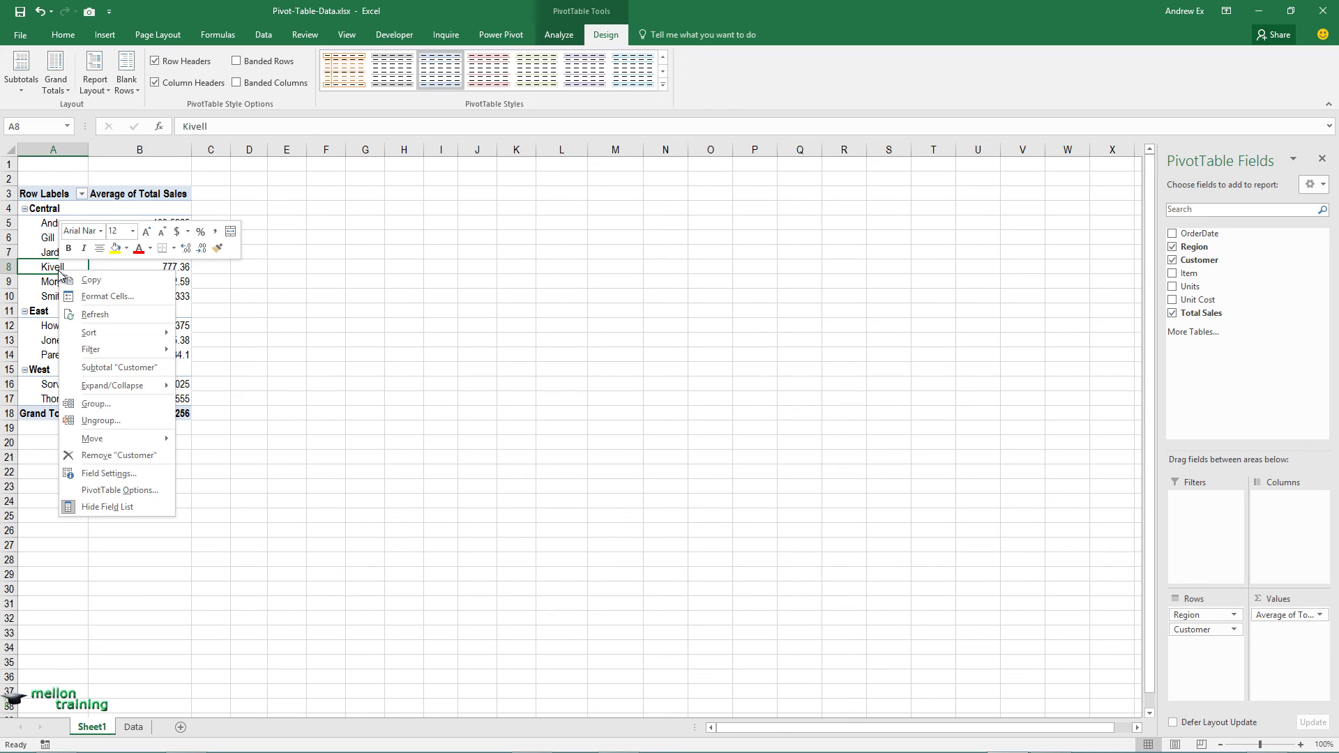
{"action": "mouse_move", "coordinate": [139, 354]}
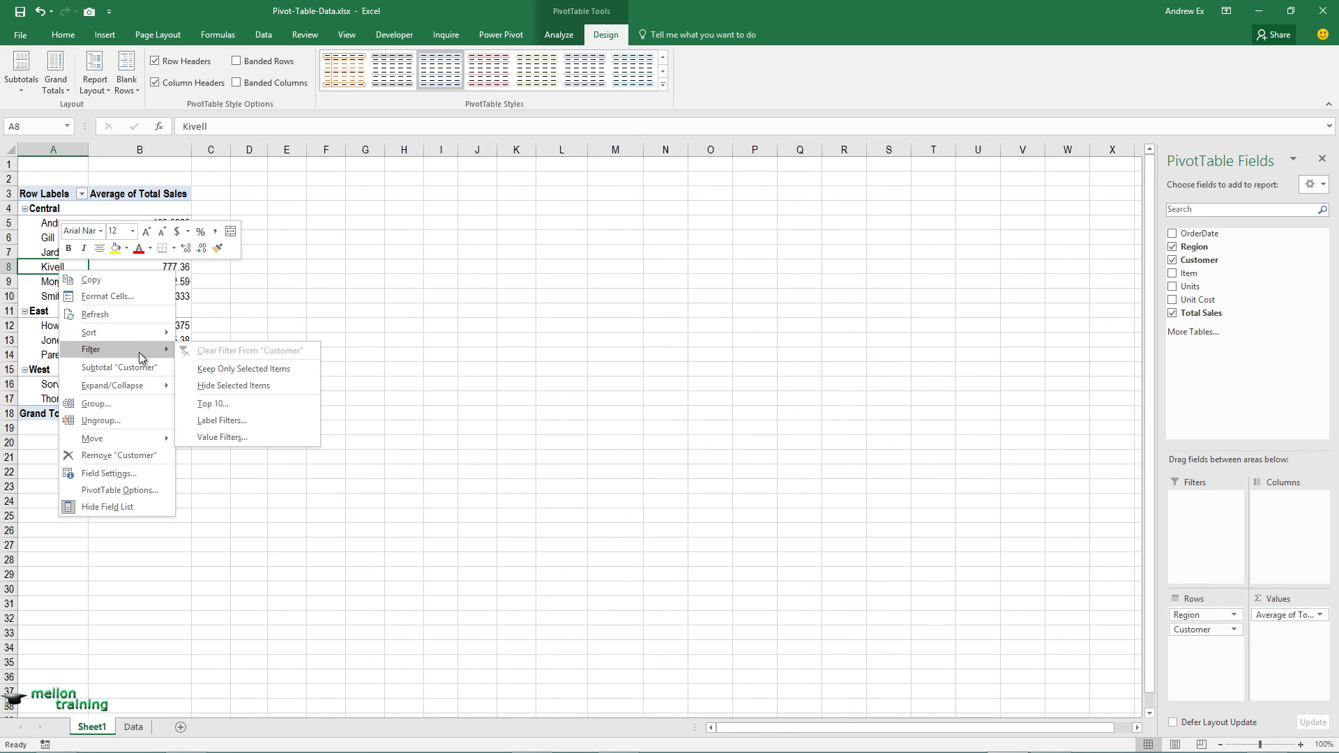
{"action": "left_click", "coordinate": [281, 401]}
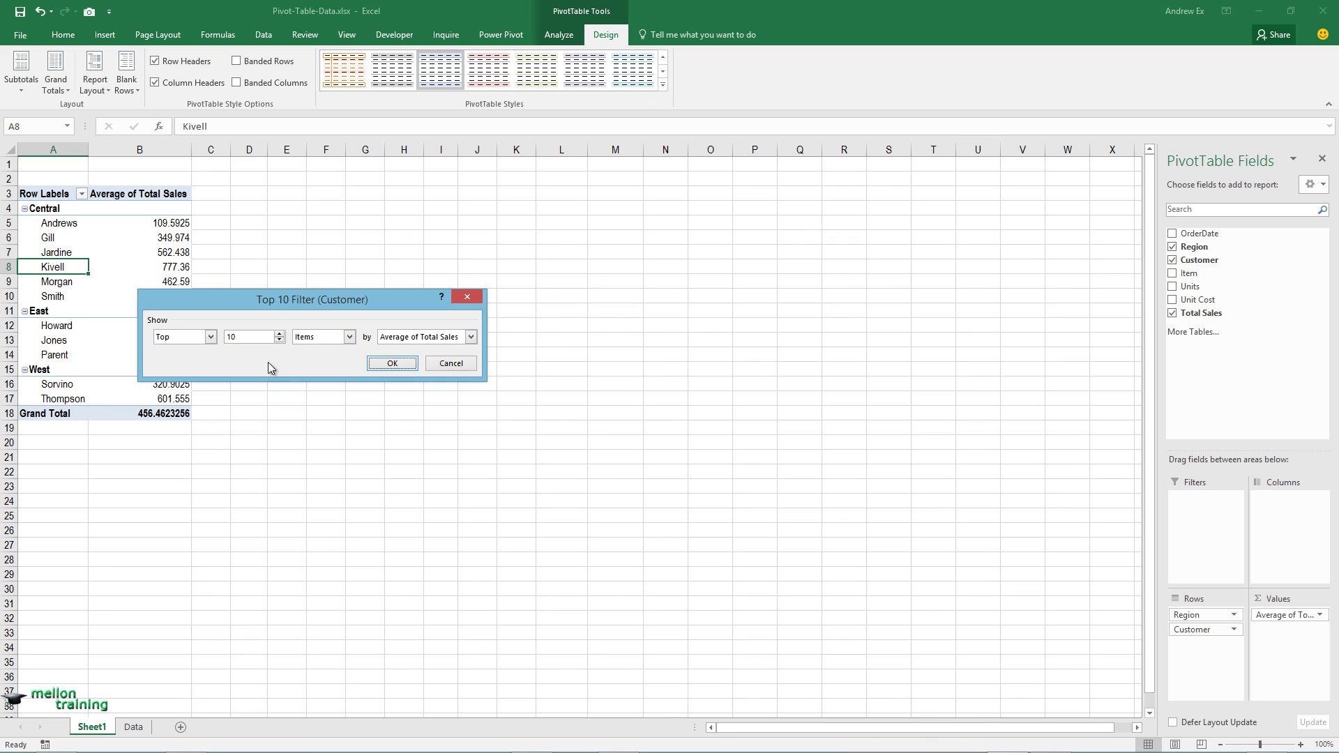
{"action": "left_click", "coordinate": [210, 336]}
{"action": "left_click", "coordinate": [212, 357]}
{"action": "key", "text": "Tab"}
{"action": "key", "text": "Tab"}
{"action": "key", "text": "Tab"}
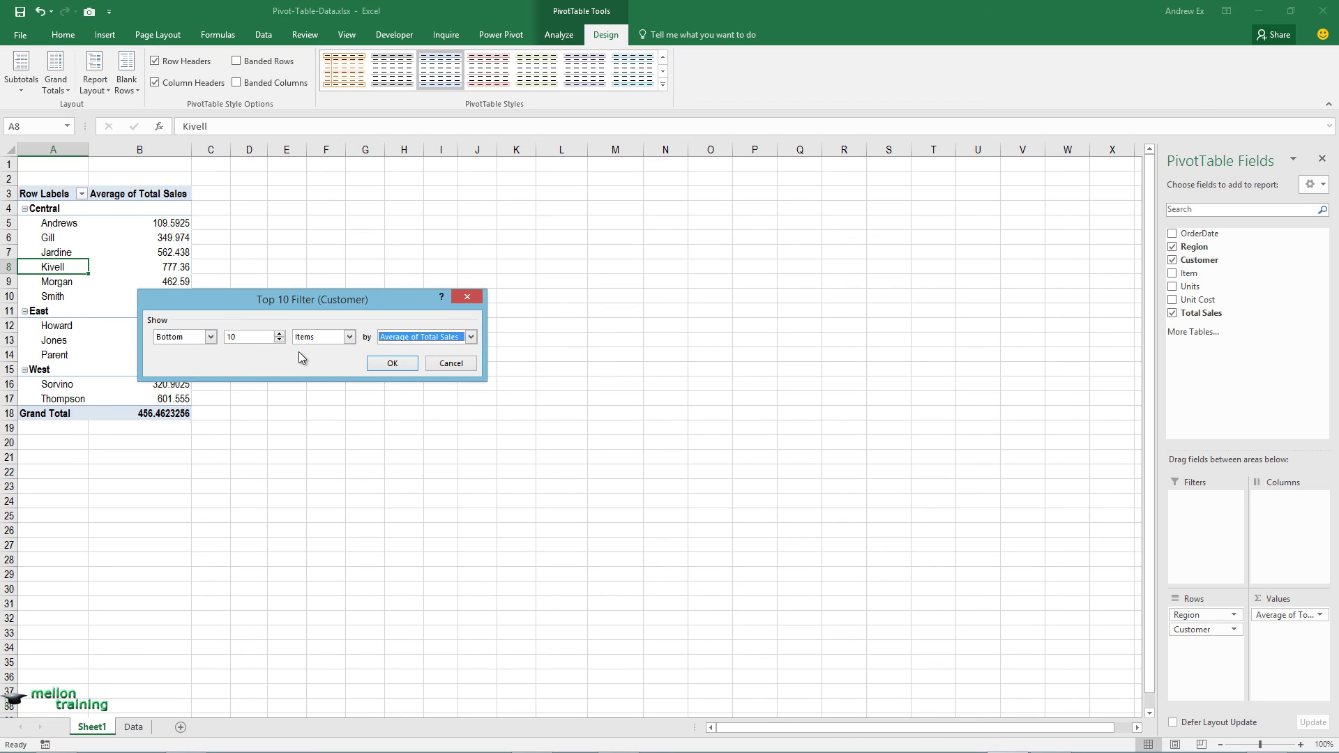
{"action": "left_click", "coordinate": [392, 364]}
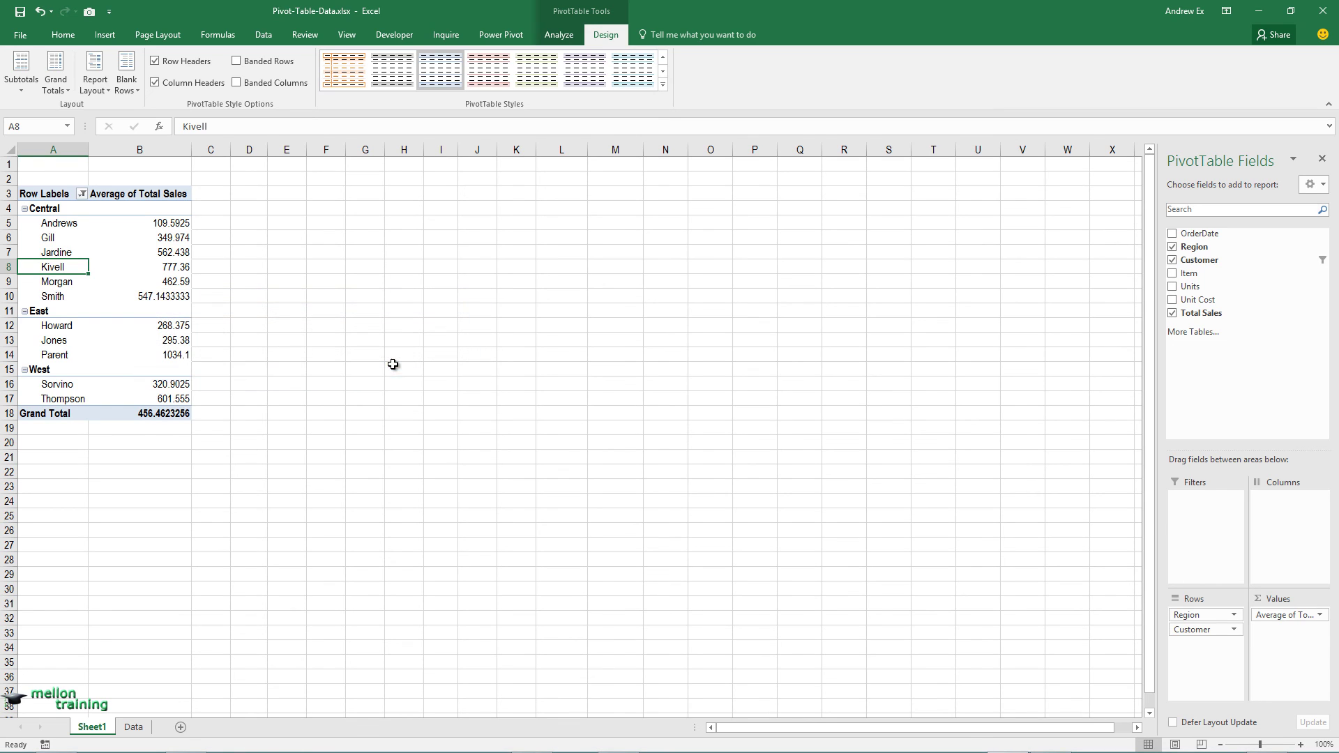
{"action": "left_click", "coordinate": [81, 195]}
{"action": "key", "text": "Escape"}
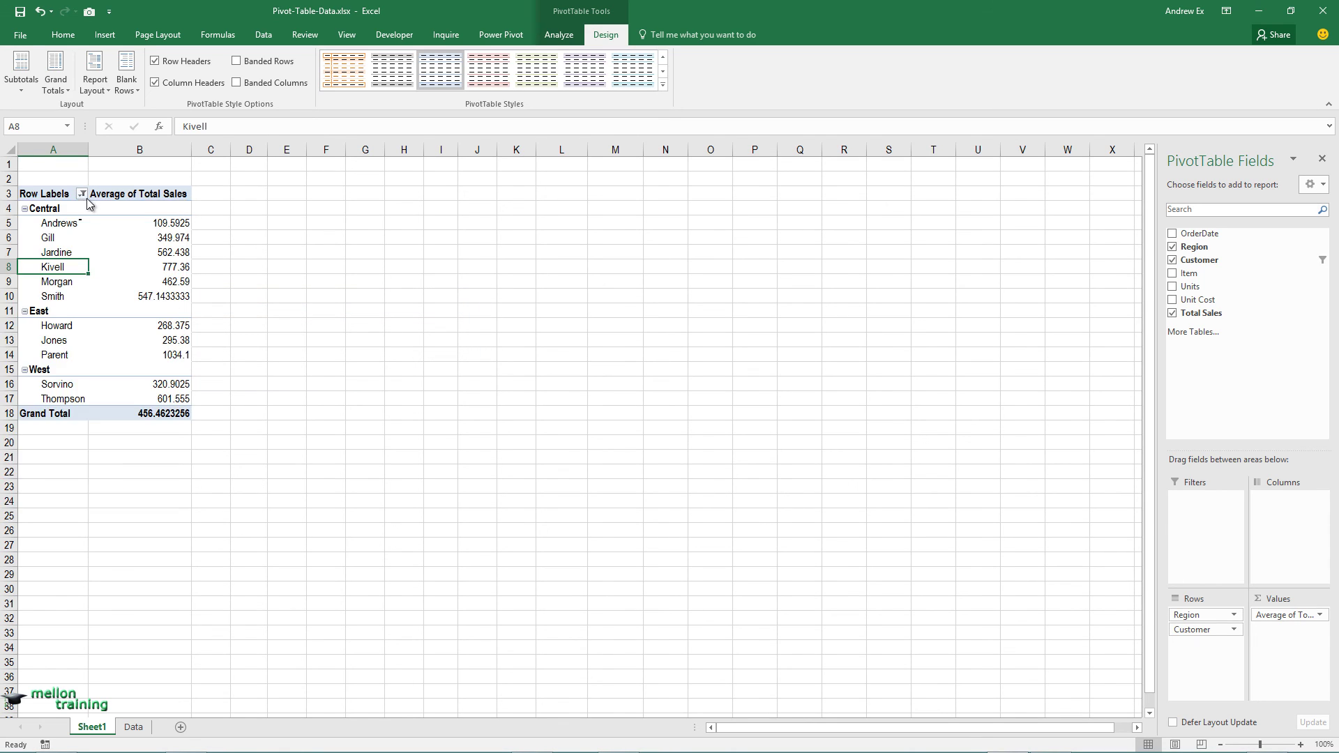